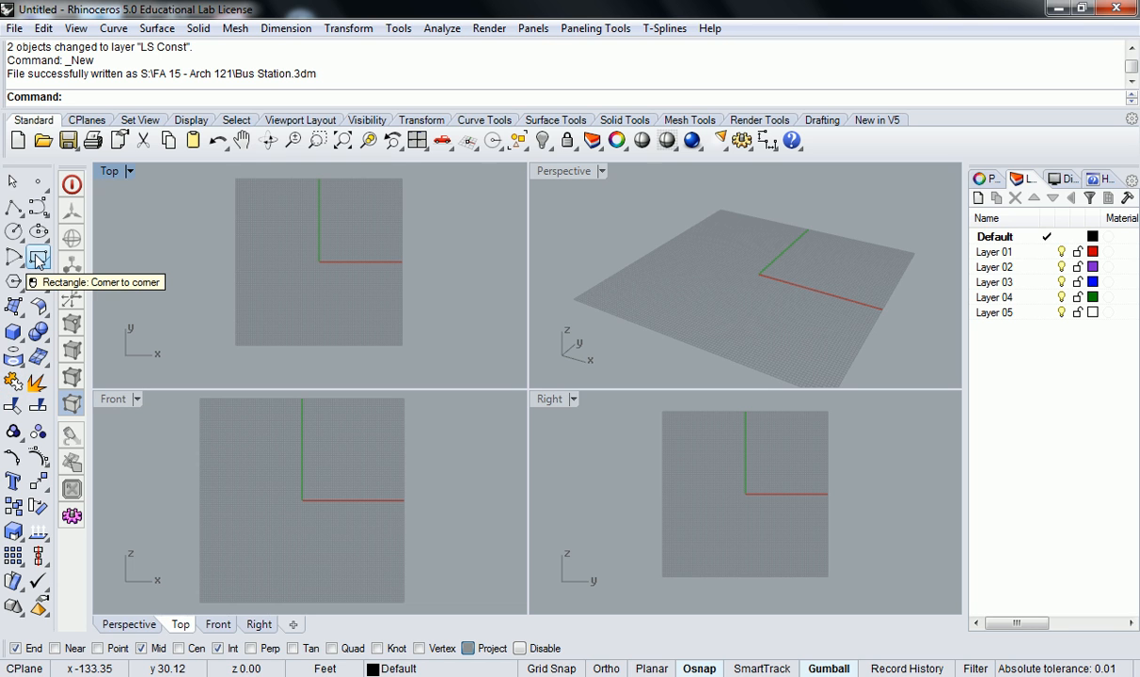
# Draw a rectangle in the Top view from the origin 0,0 with a size of 100' by 100'
pyautogui.click(38, 259)
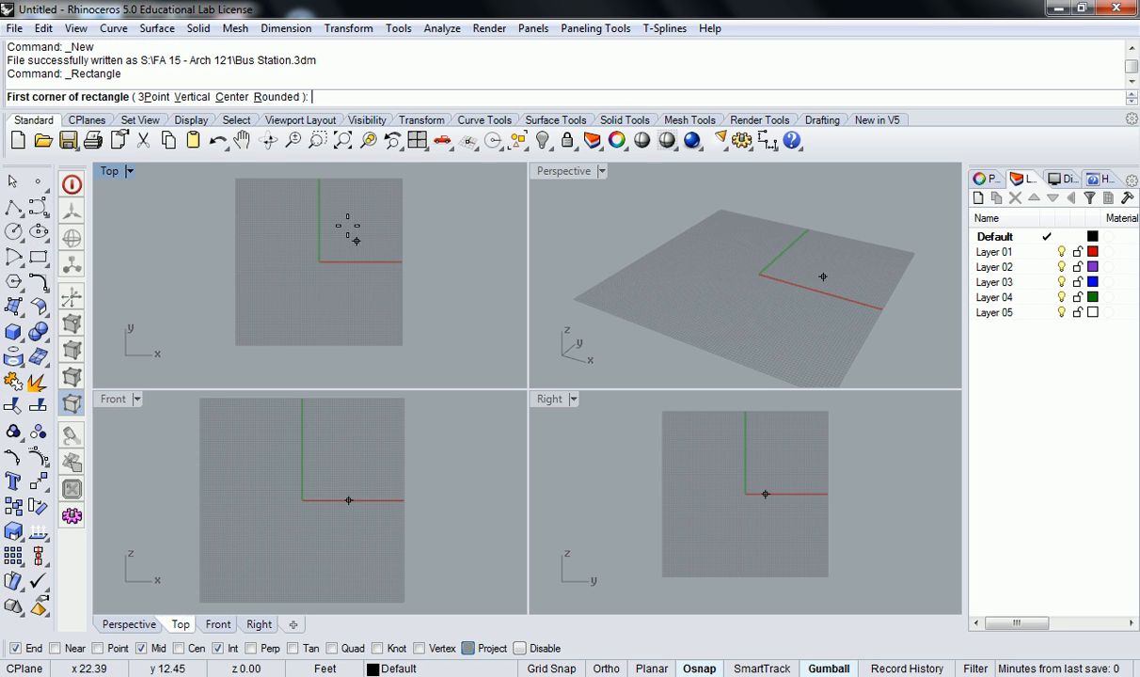
pyautogui.middleClick(293, 250)
pyautogui.moveTo(361, 228); pyautogui.dragTo(292, 280, button='right')
pyautogui.scroll(2, 288, 278)
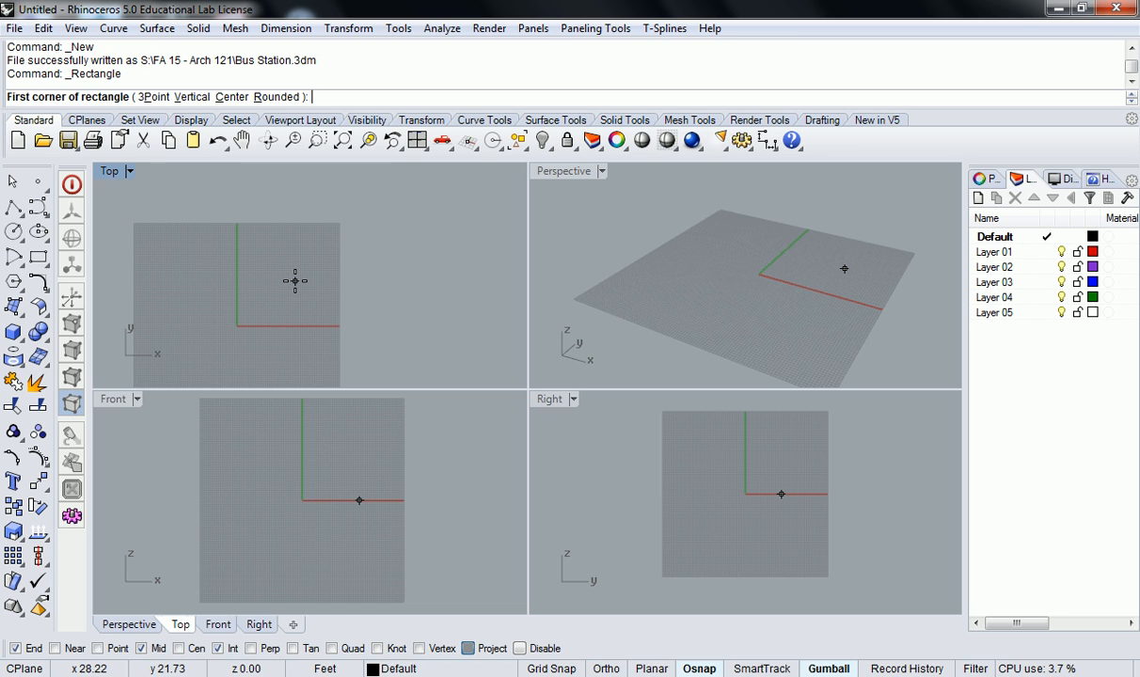
pyautogui.write('0,0')
pyautogui.press('Return')
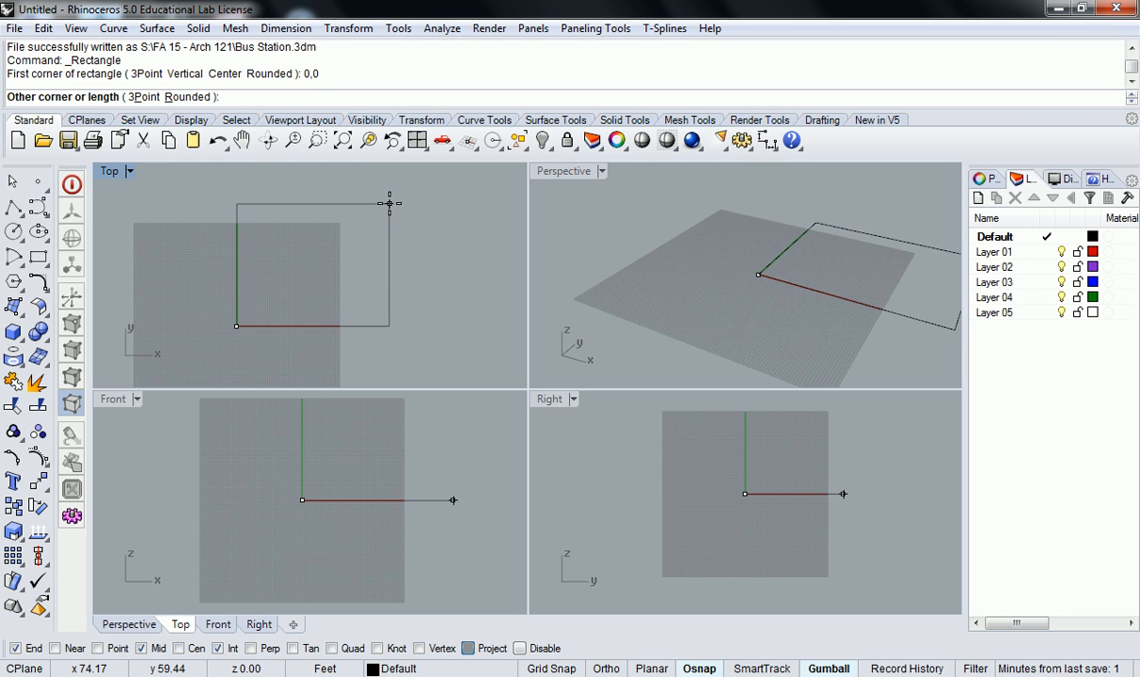
pyautogui.write('100')
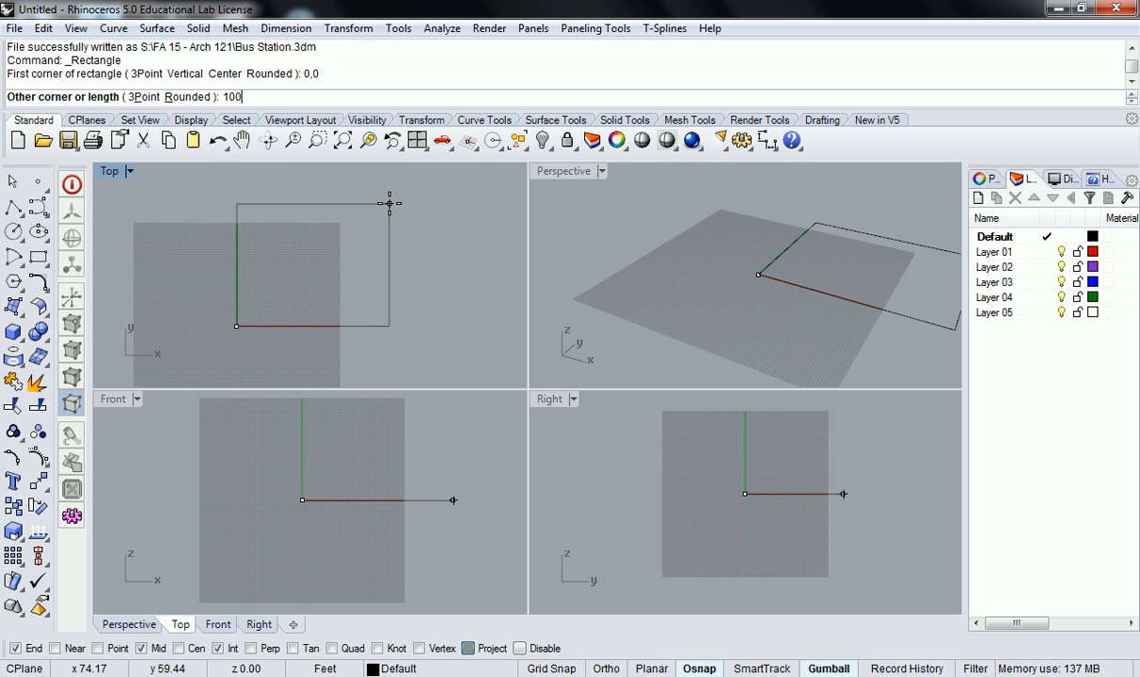
pyautogui.write("',100'")
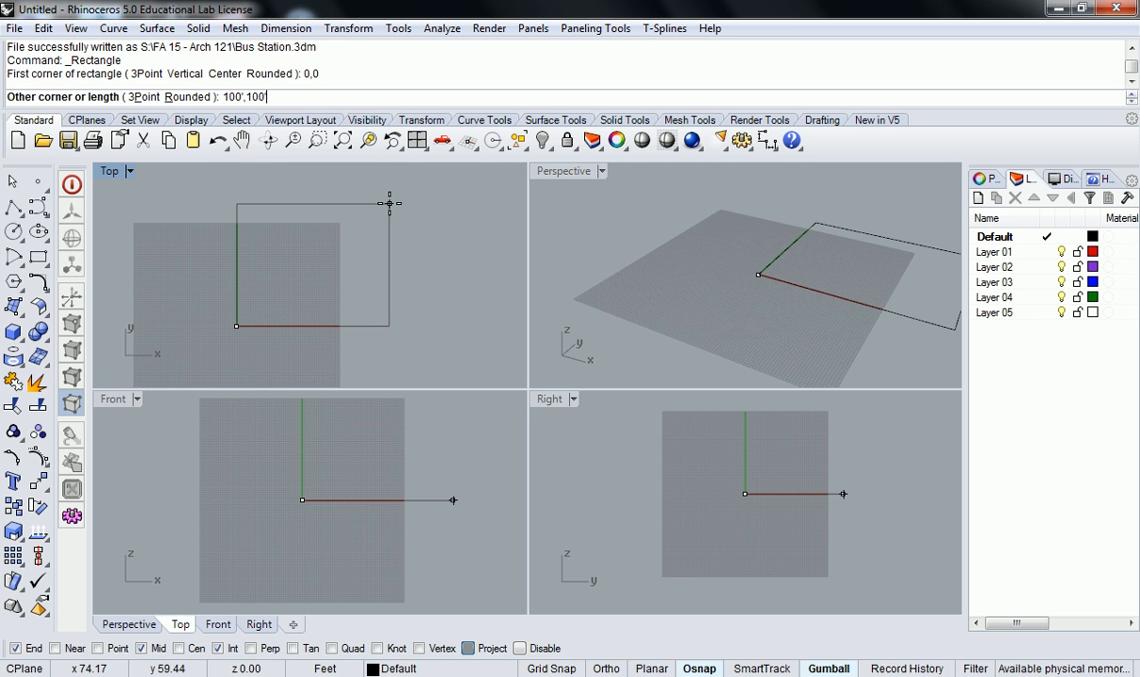
pyautogui.press('Return')
# Try a vertical line along the rectangle's left edge, extending past both corners, and undo it
pyautogui.scroll(-3, 377, 216)
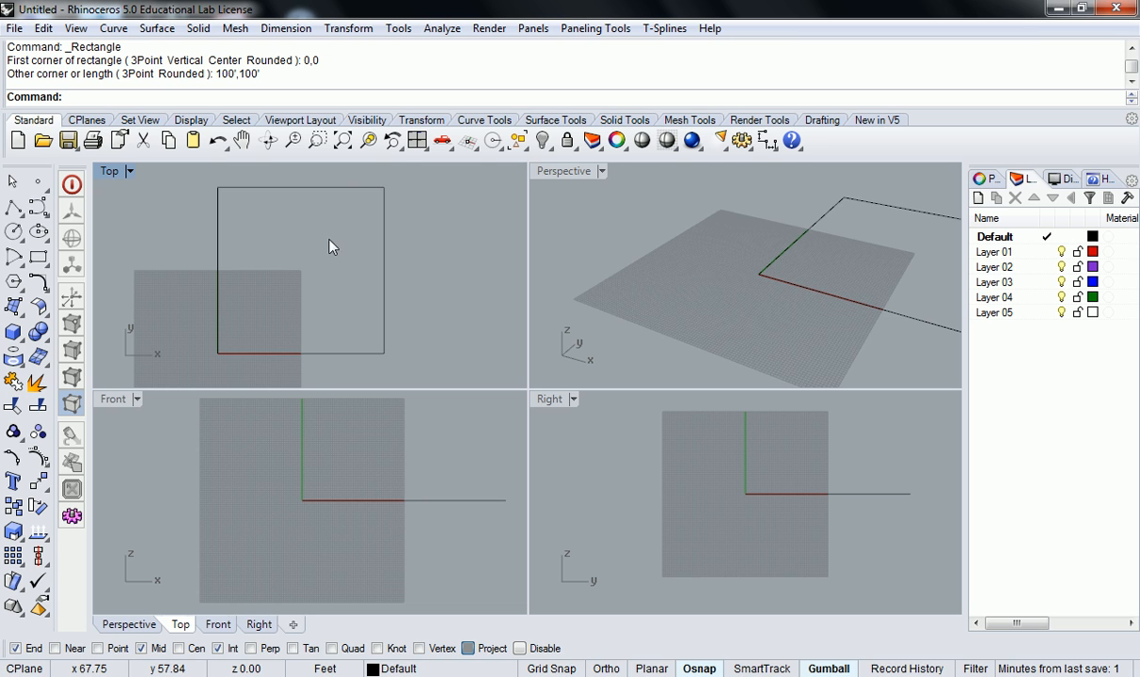
pyautogui.moveTo(334, 260); pyautogui.dragTo(312, 265, button='right')
pyautogui.scroll(-2, 313, 266)
pyautogui.scroll(2, 312, 265)
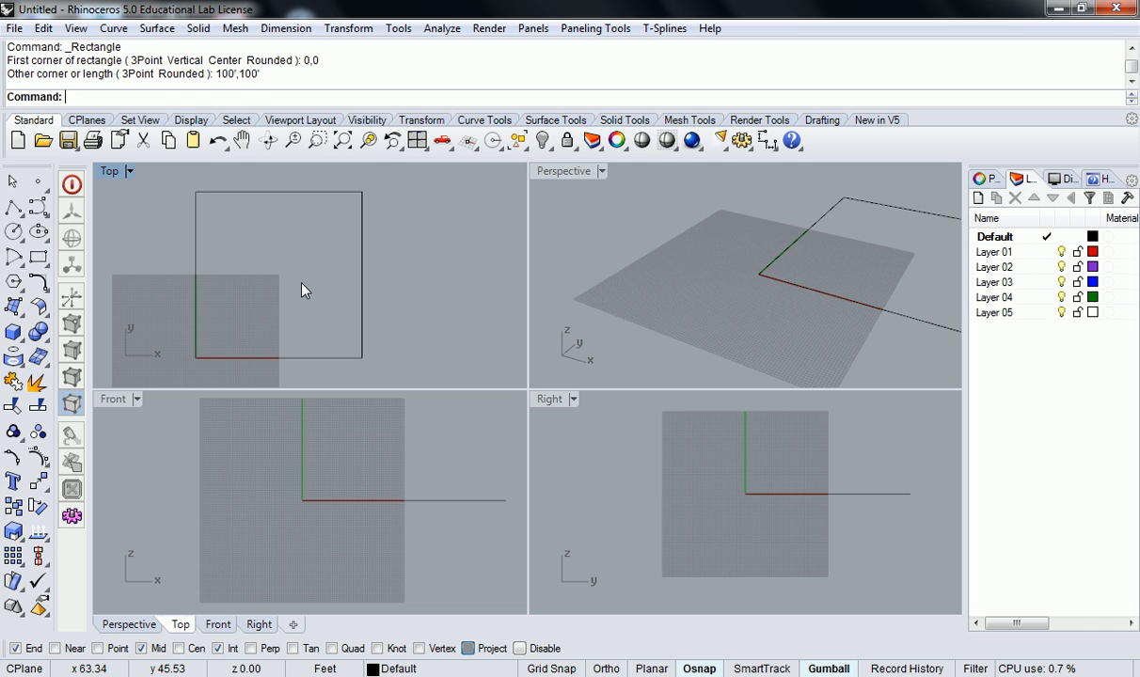
pyautogui.write('line')
pyautogui.press('Return')
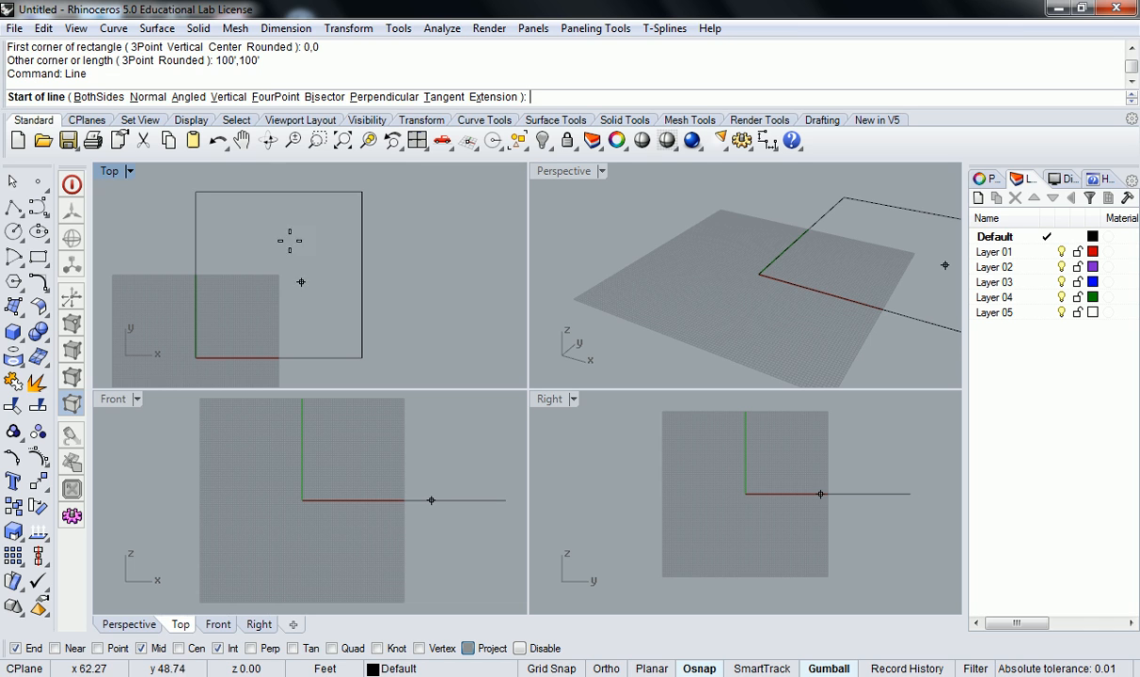
pyautogui.scroll(-2, 229, 221)
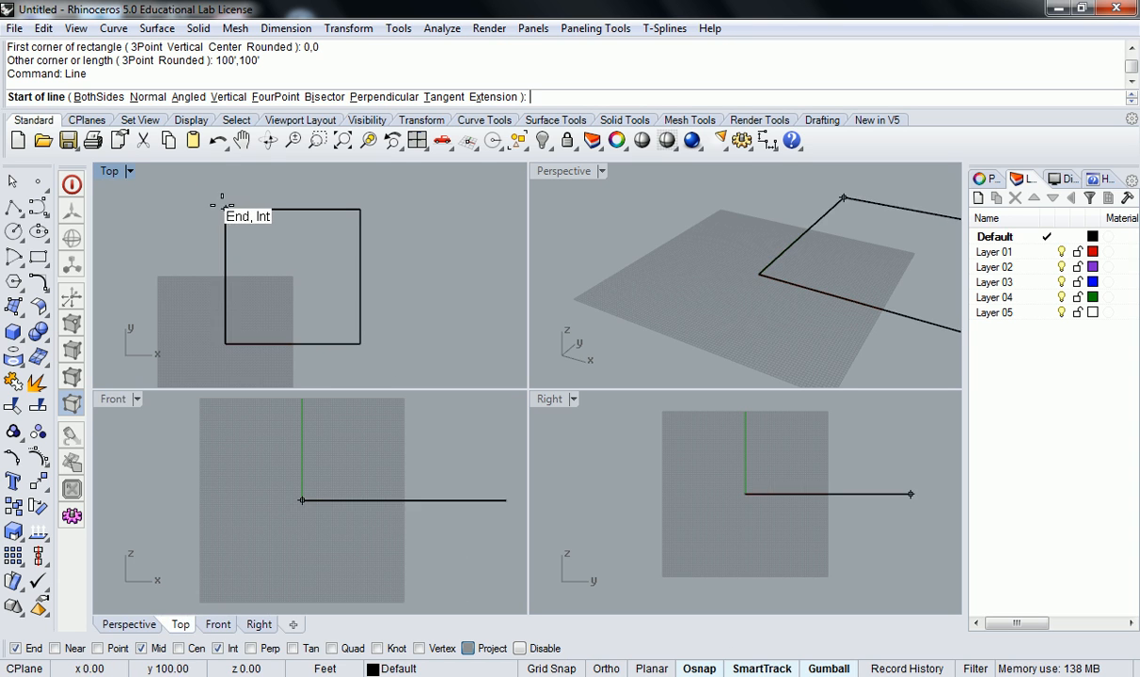
pyautogui.moveTo(220, 203)
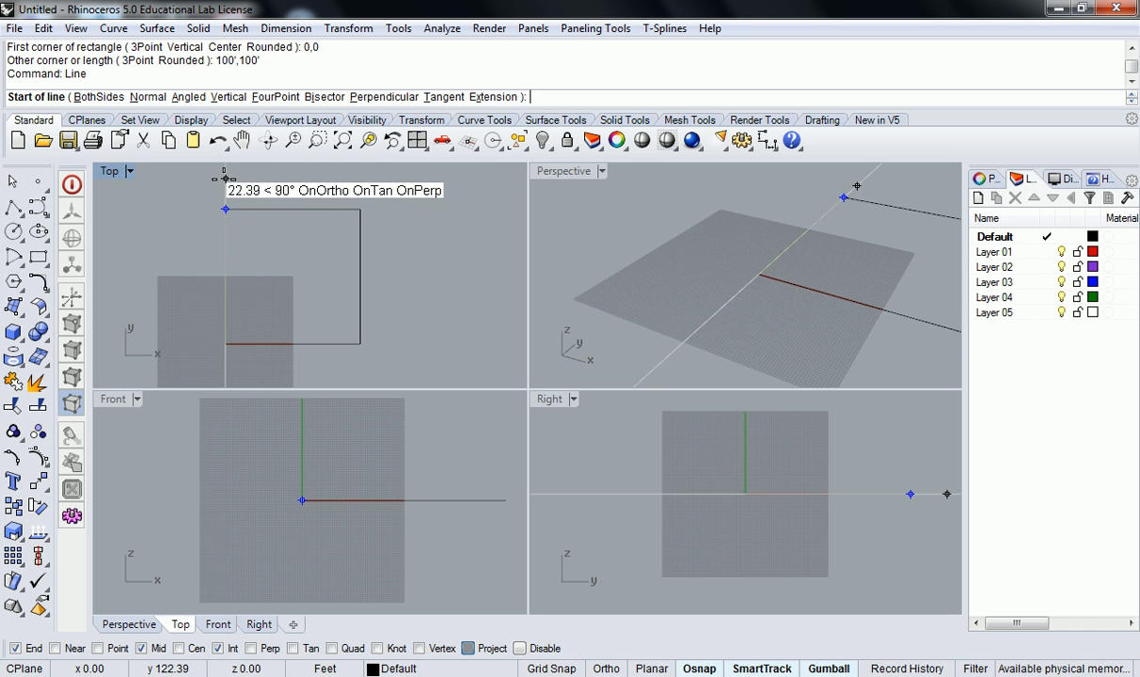
pyautogui.click(225, 178)
pyautogui.click(225, 371)
pyautogui.moveTo(281, 285)
pyautogui.mouseDown(button='right')
pyautogui.moveTo(277, 255)
pyautogui.moveTo(263, 285)
pyautogui.mouseUp(button='right')
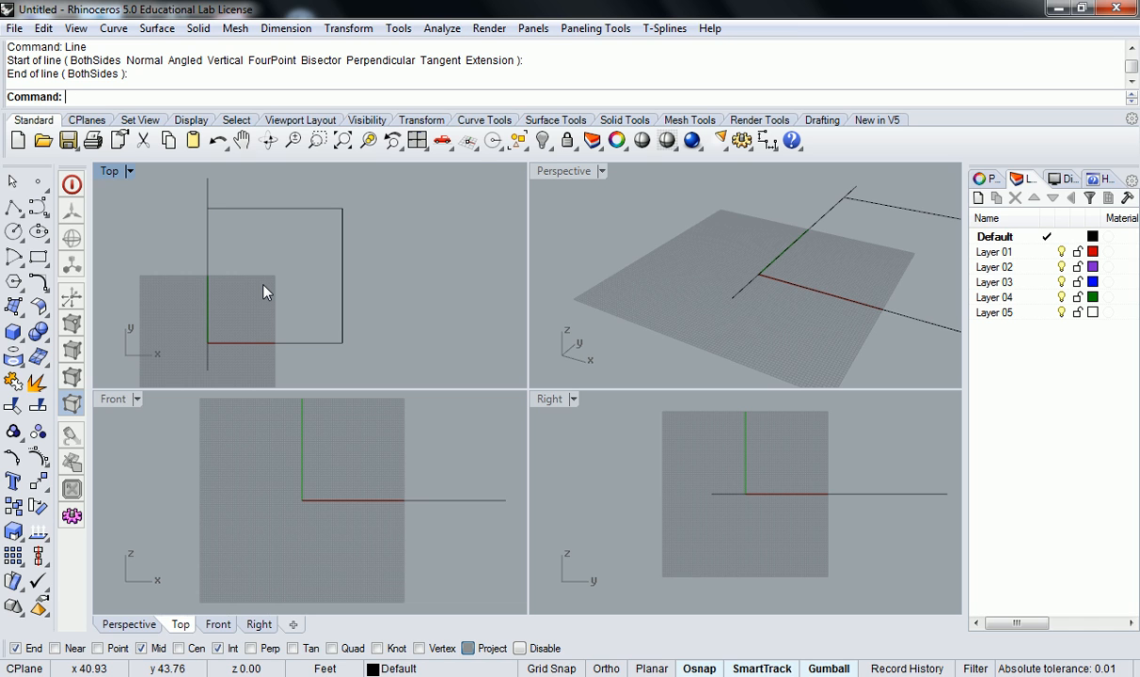
pyautogui.hotkey('ctrl', 'z')
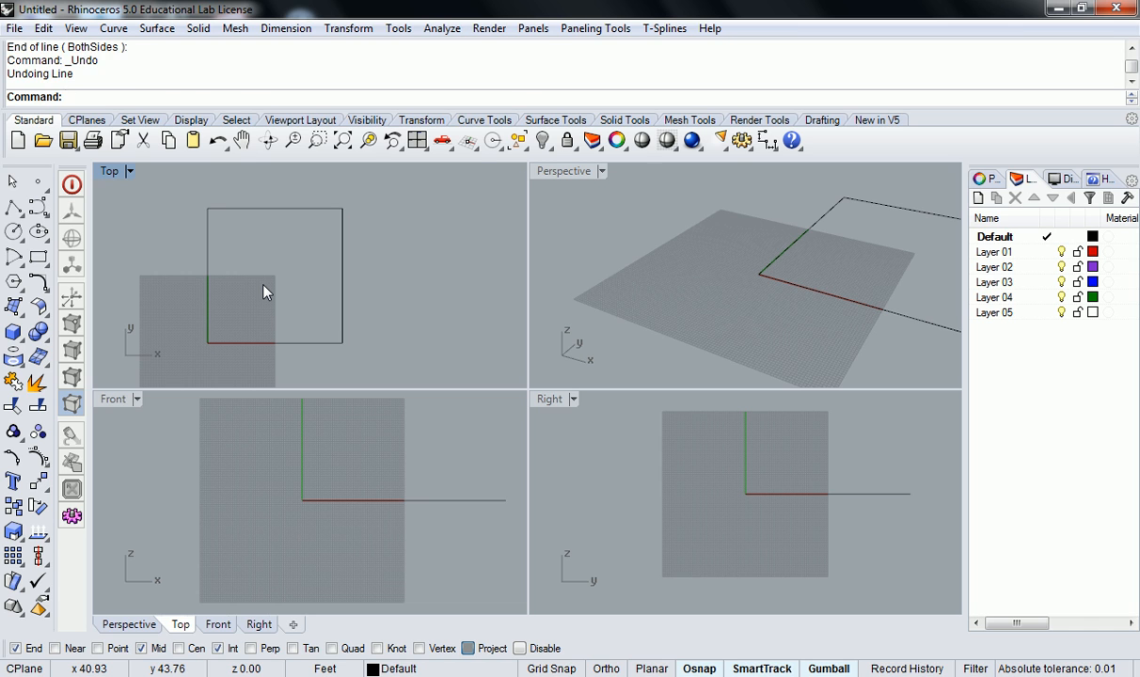
# Draw a vertical line aligned with the rectangle's left edge, starting above its upper corner and ending below its lower corner
pyautogui.press('Return')
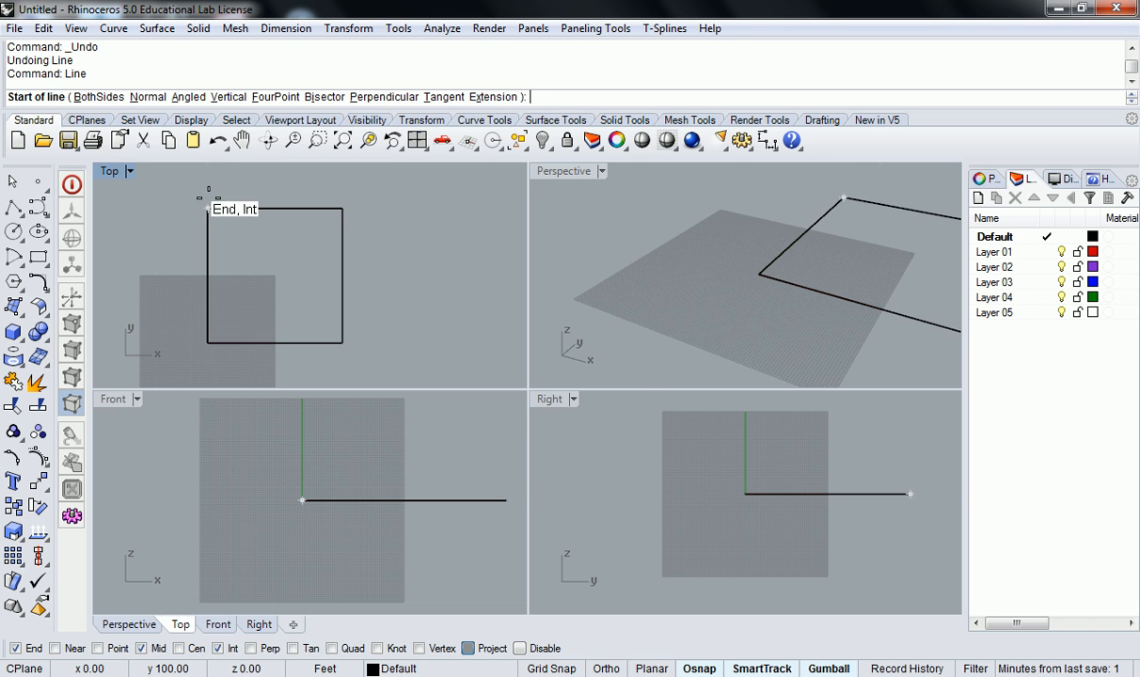
pyautogui.click(208, 175)
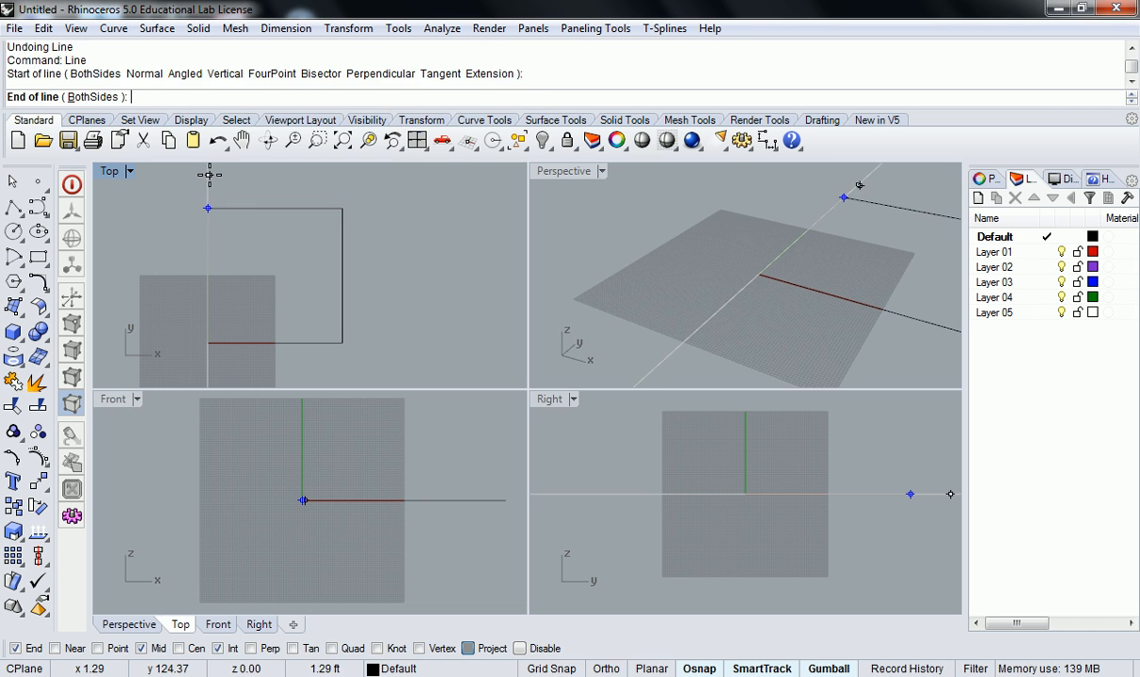
pyautogui.click(208, 372)
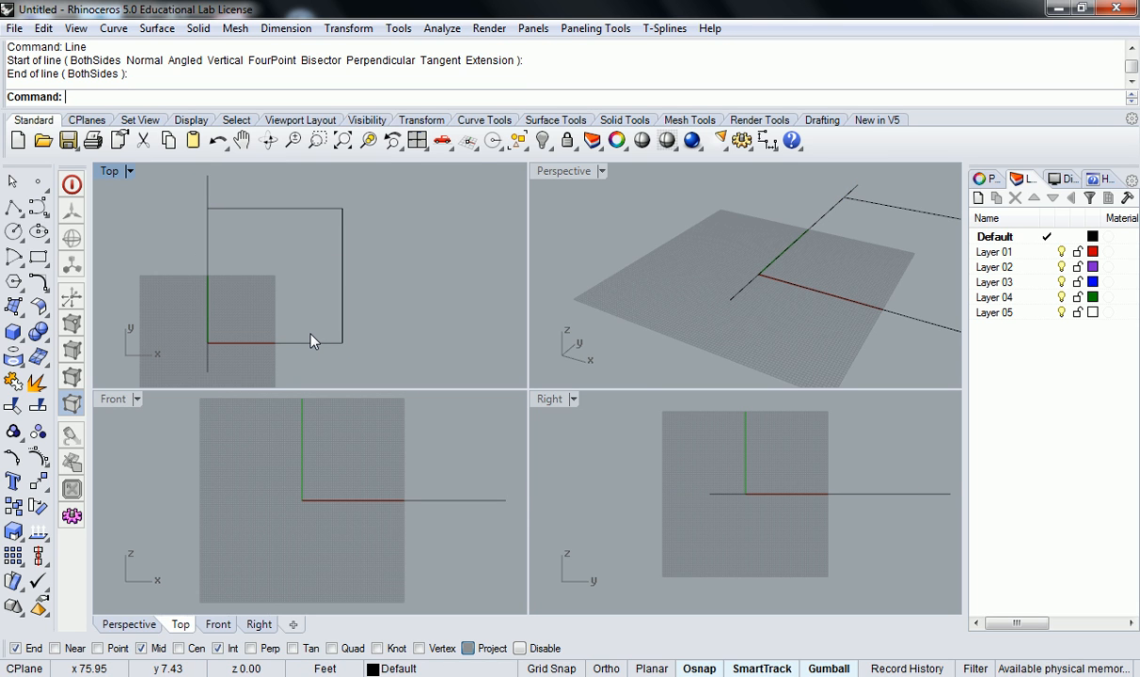
pyautogui.moveTo(293, 296)
pyautogui.mouseDown(button='right')
pyautogui.moveTo(289, 268)
pyautogui.moveTo(283, 277)
pyautogui.mouseUp(button='right')
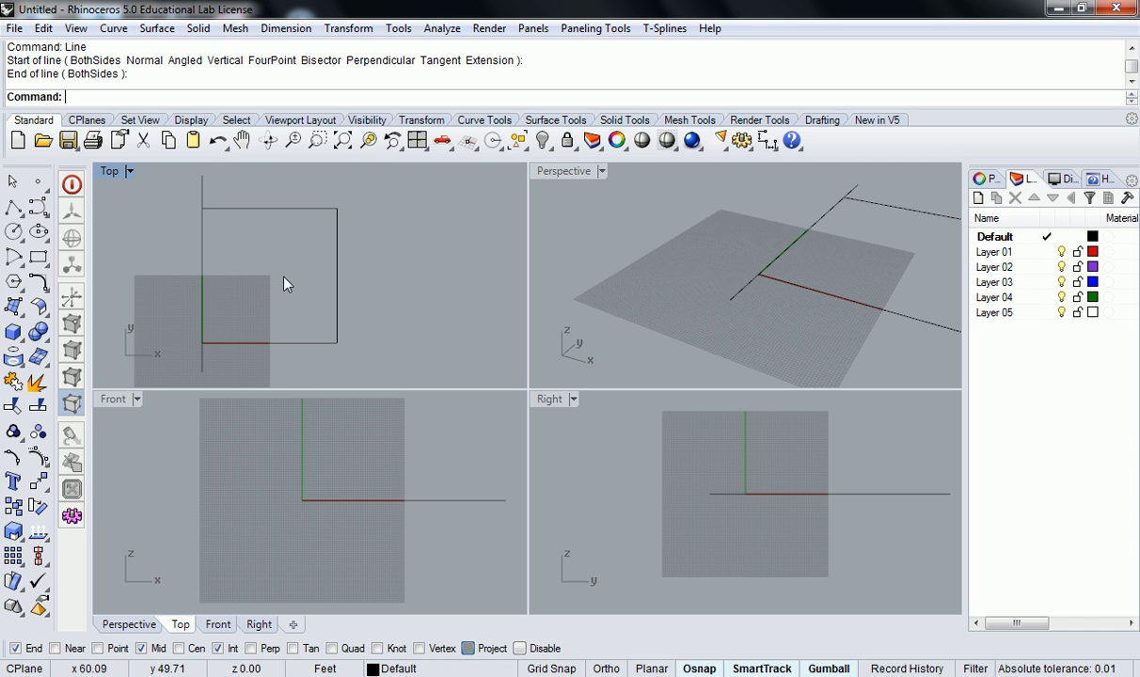
# Move the vertical line 25' horizontally from the left edge into the rectangle
pyautogui.click(200, 189)
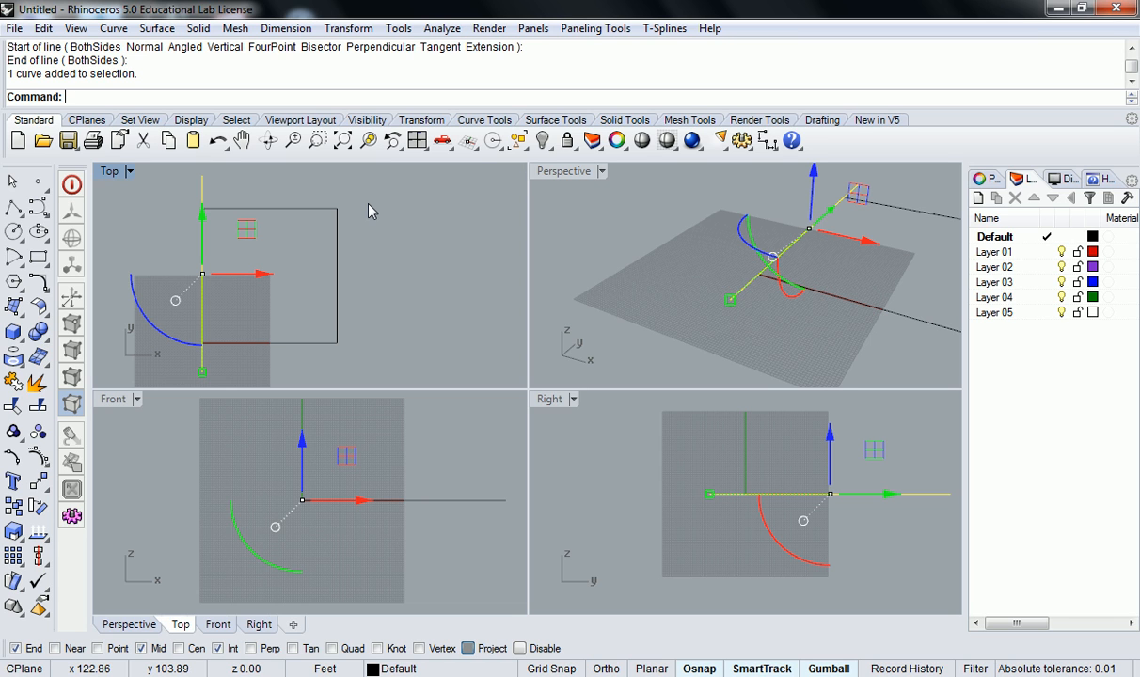
pyautogui.press('Delete')
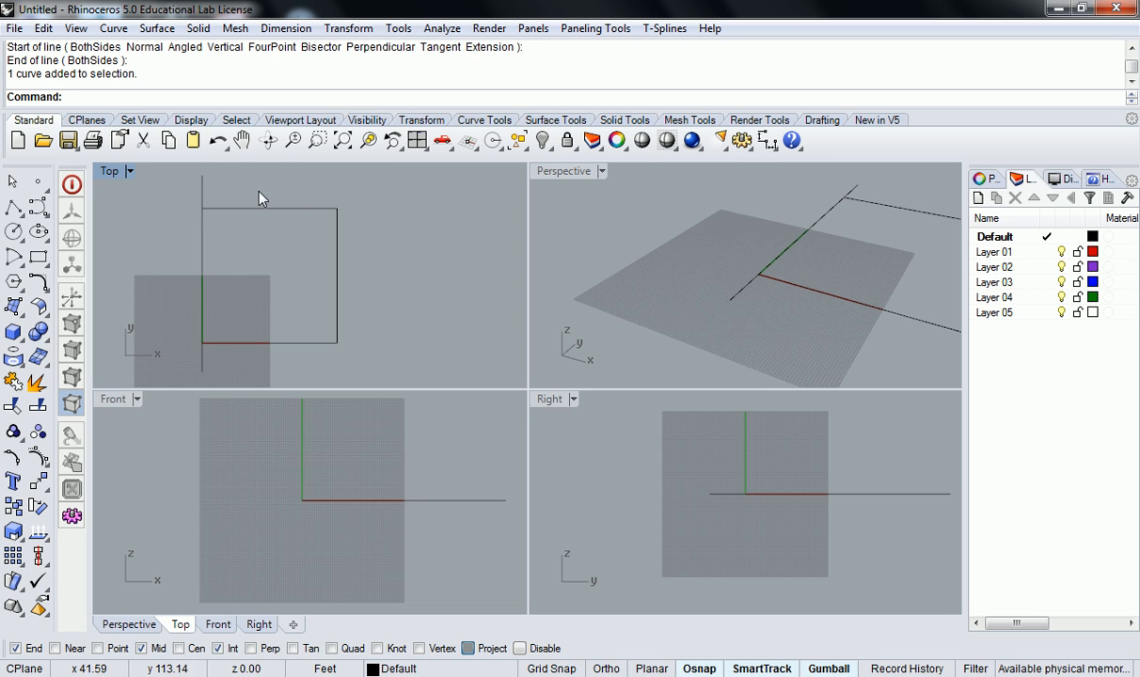
pyautogui.click(191, 198)
pyautogui.write('Move')
pyautogui.press('Return')
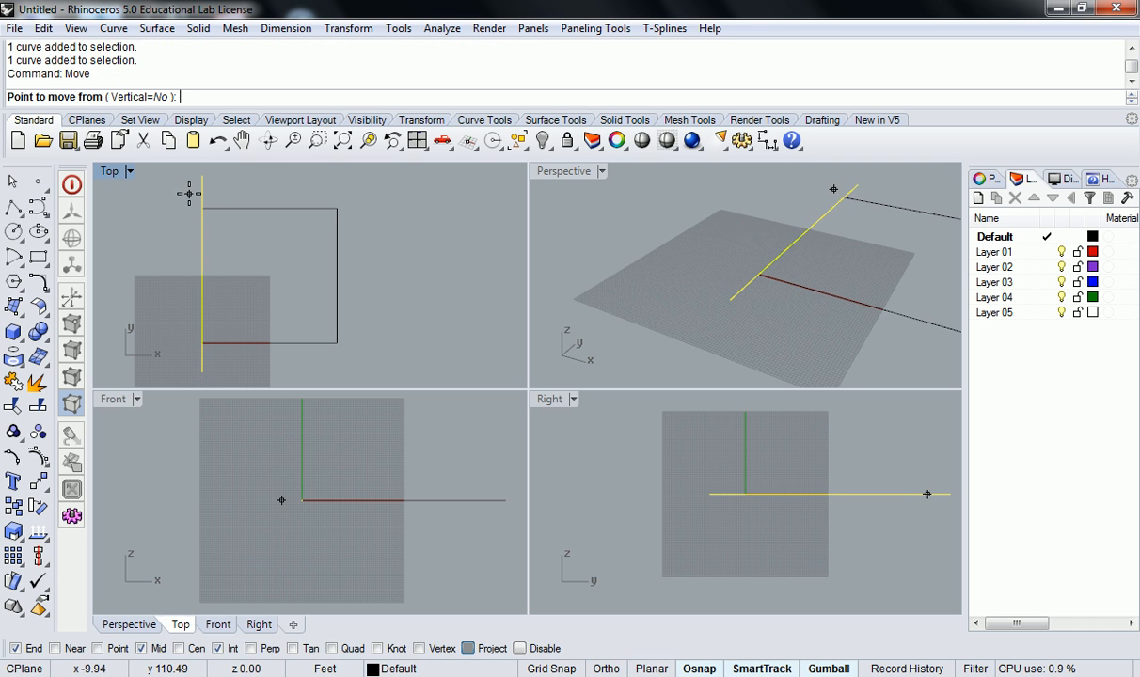
pyautogui.click(238, 184)
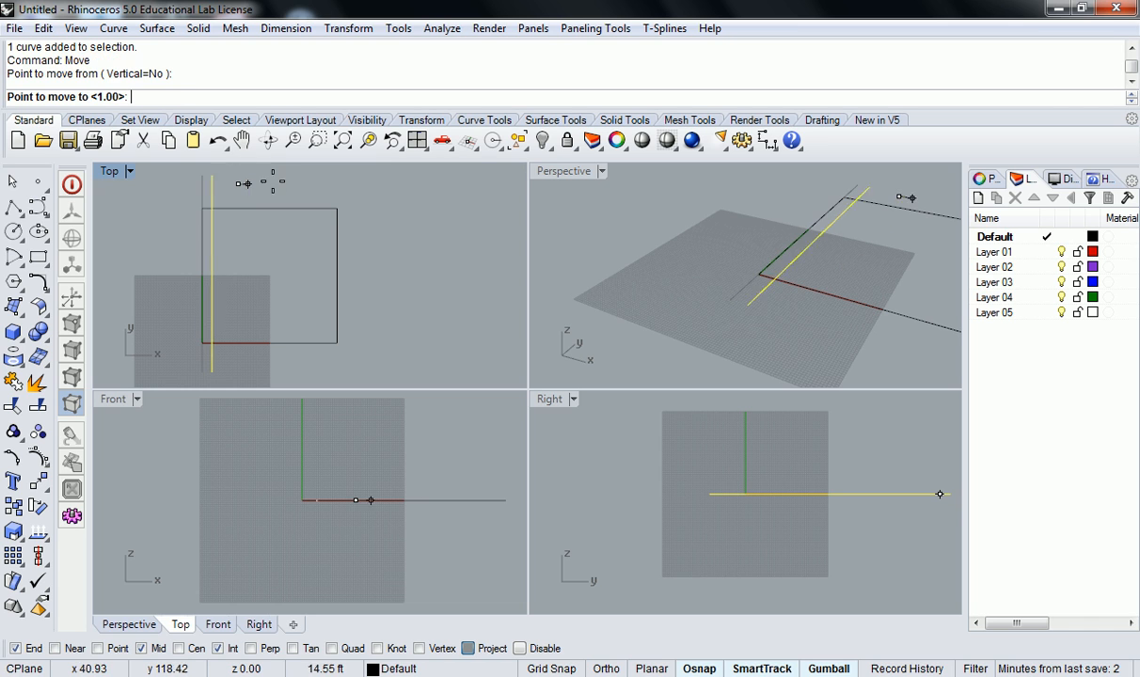
pyautogui.write("25'")
pyautogui.press('Return')
pyautogui.press('F8')
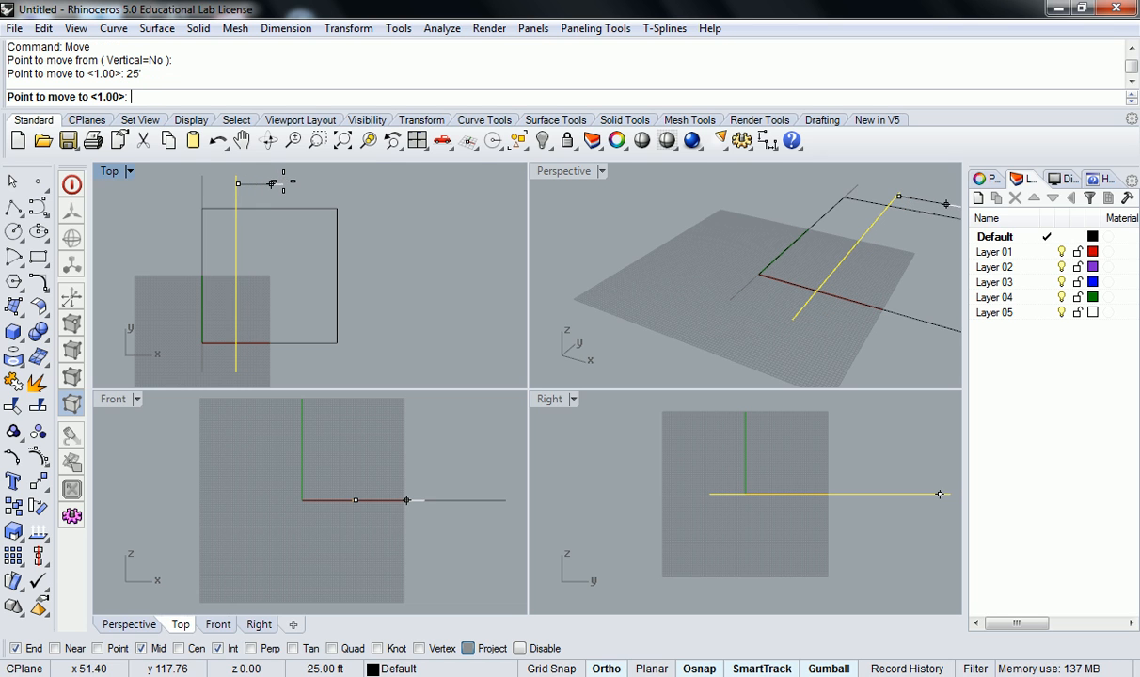
pyautogui.press('shift')
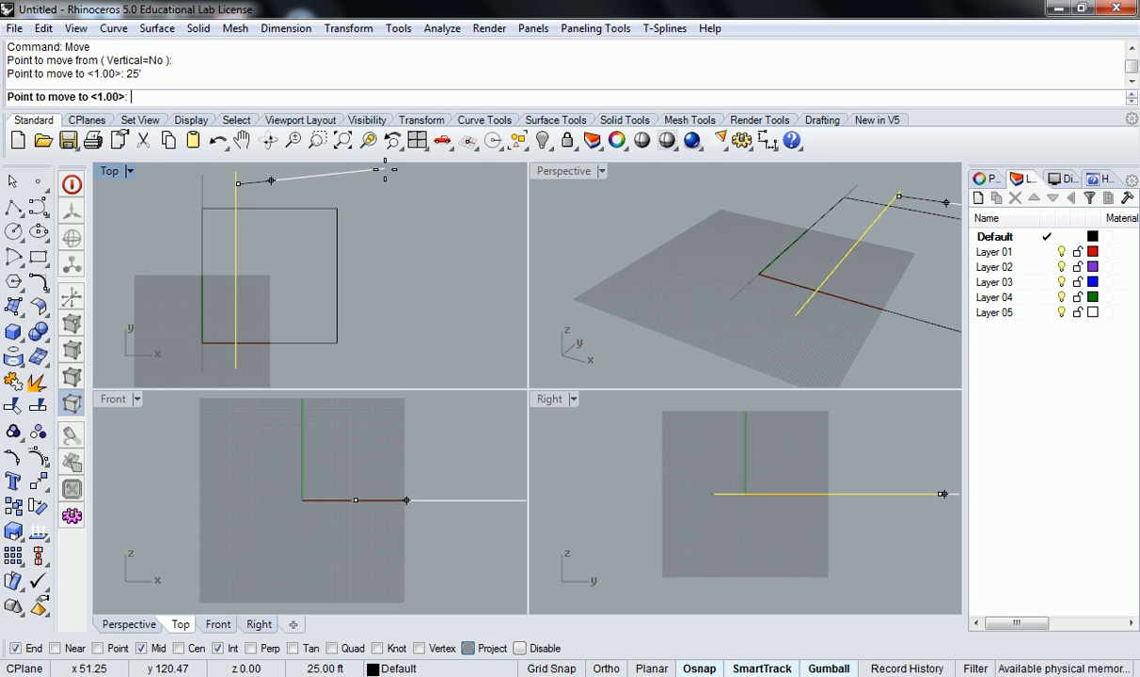
pyautogui.press('shift')
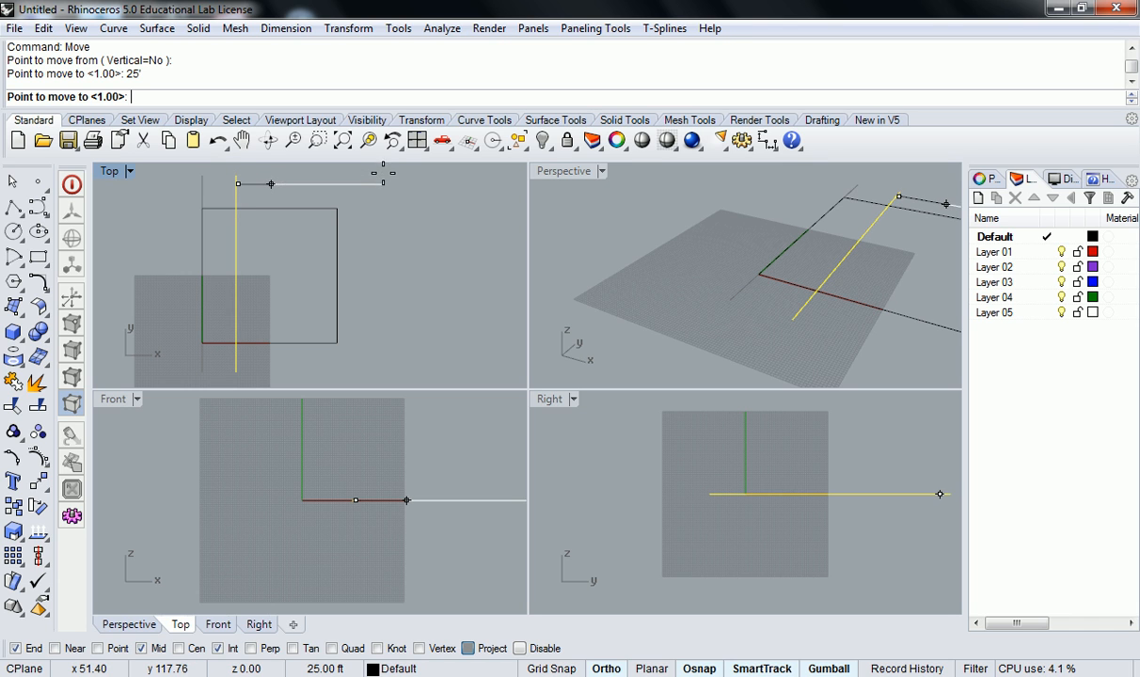
pyautogui.click(330, 185)
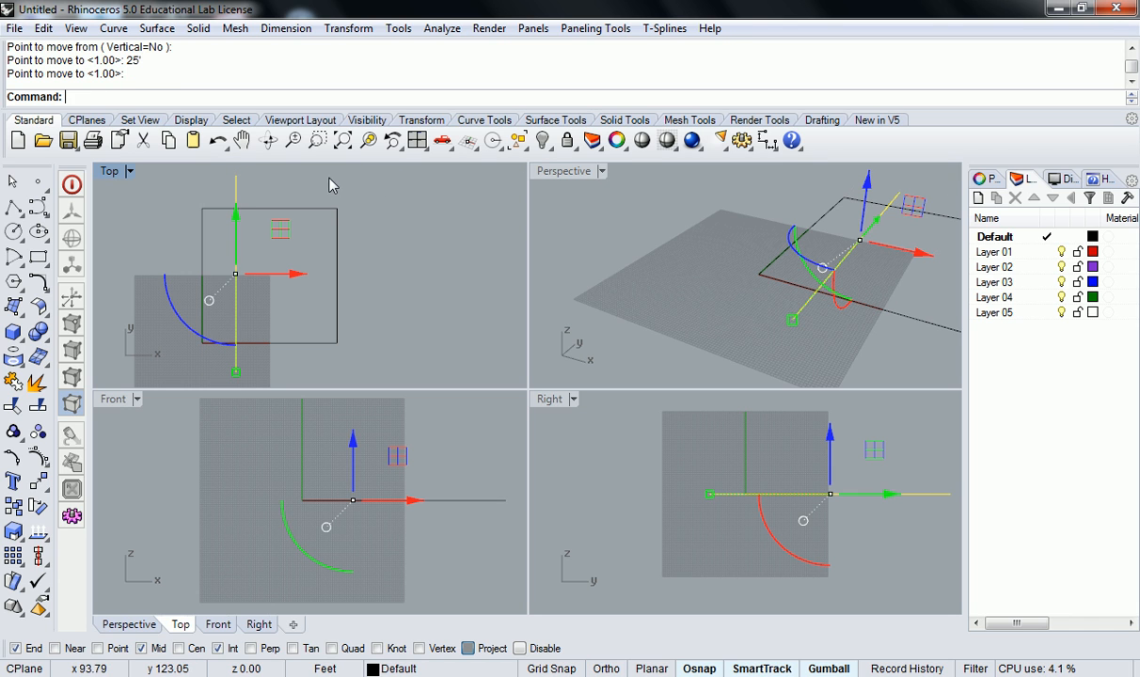
# Copy the vertical line 25' horizontally in the positive X direction and clear the selection
pyautogui.moveTo(265, 201); pyautogui.dragTo(283, 193, button='right')
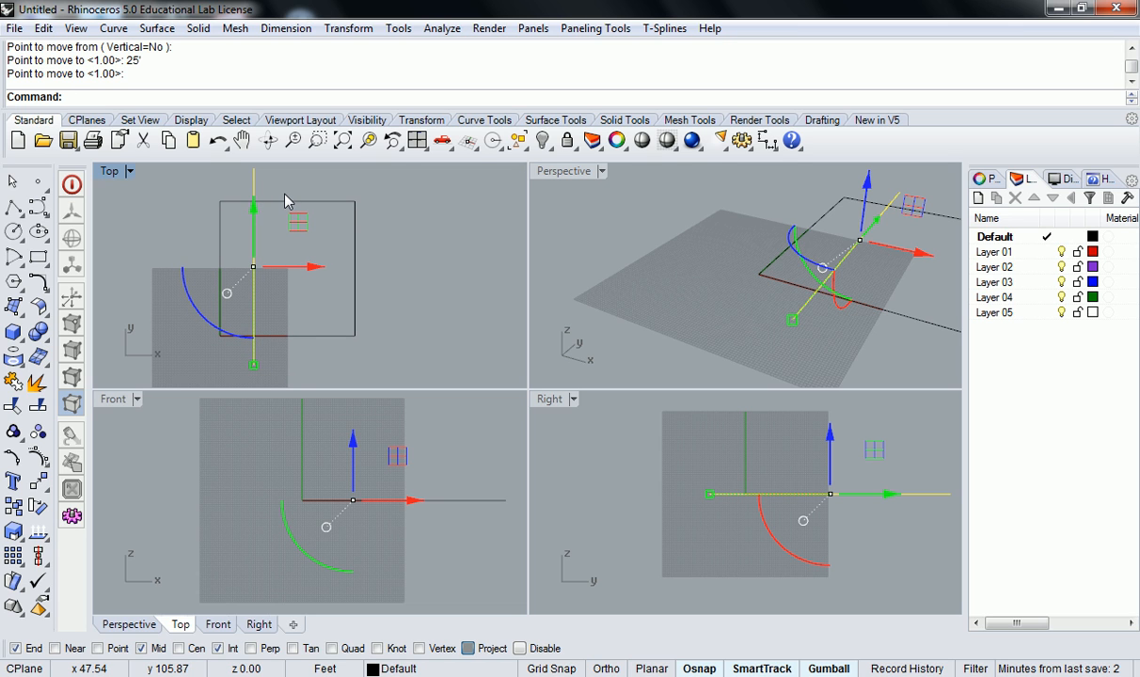
pyautogui.write('Copy')
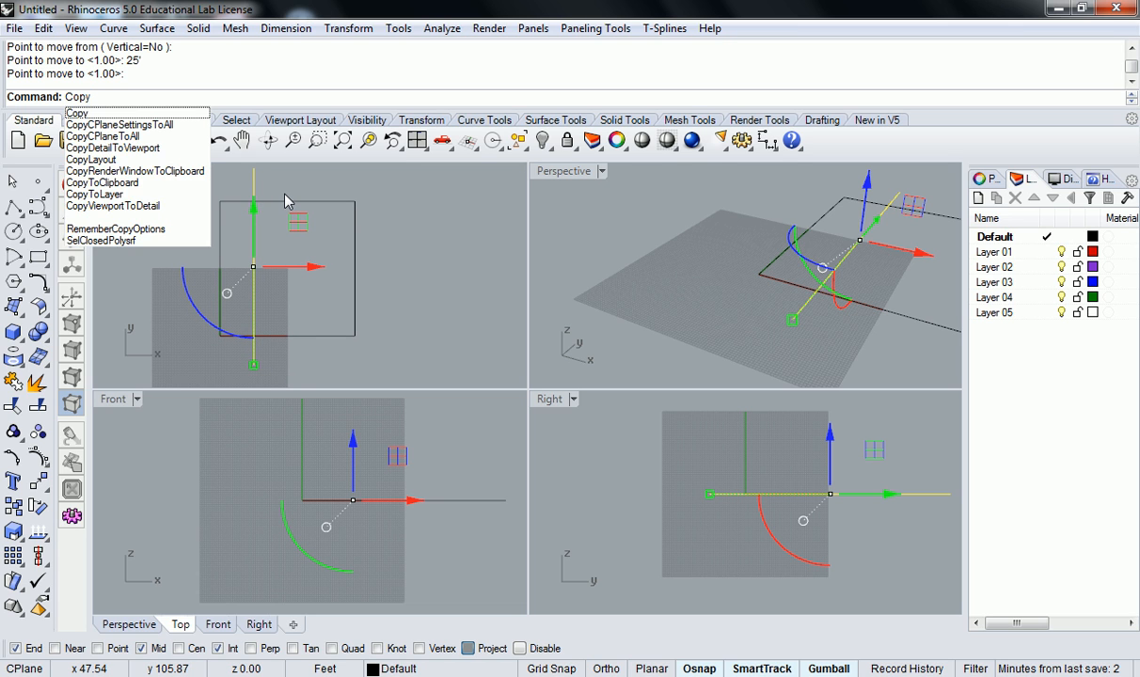
pyautogui.press('Return')
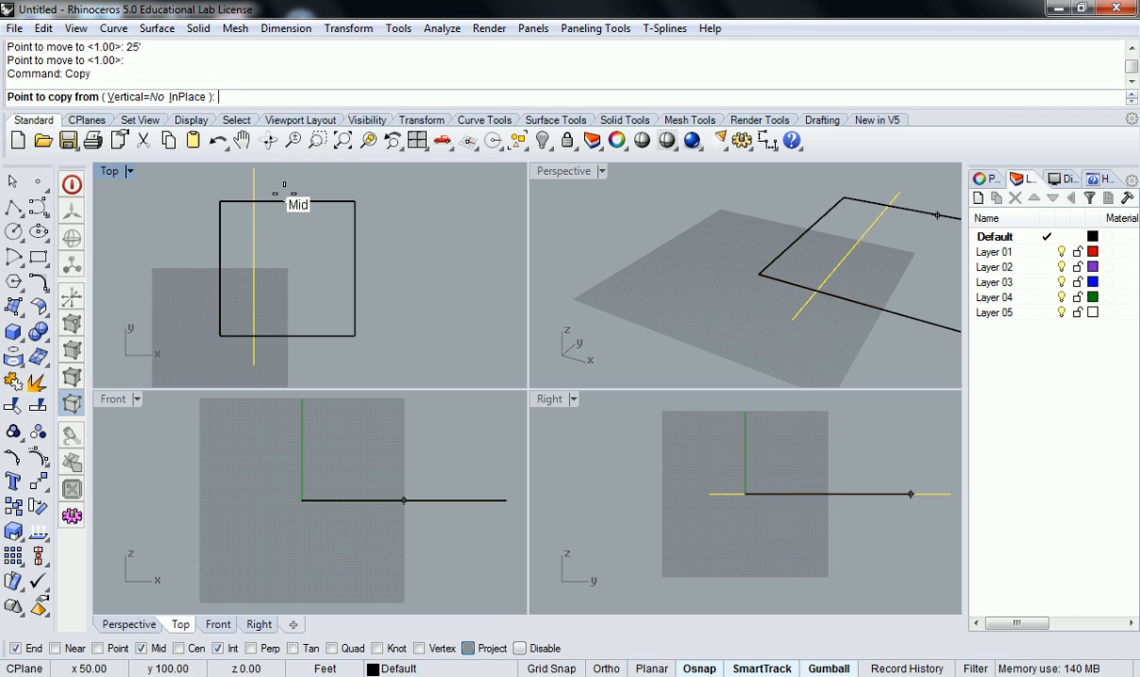
pyautogui.scroll(2, 296, 193)
pyautogui.moveTo(300, 163); pyautogui.dragTo(293, 211, button='right')
pyautogui.scroll(-4, 329, 199)
pyautogui.scroll(2, 311, 212)
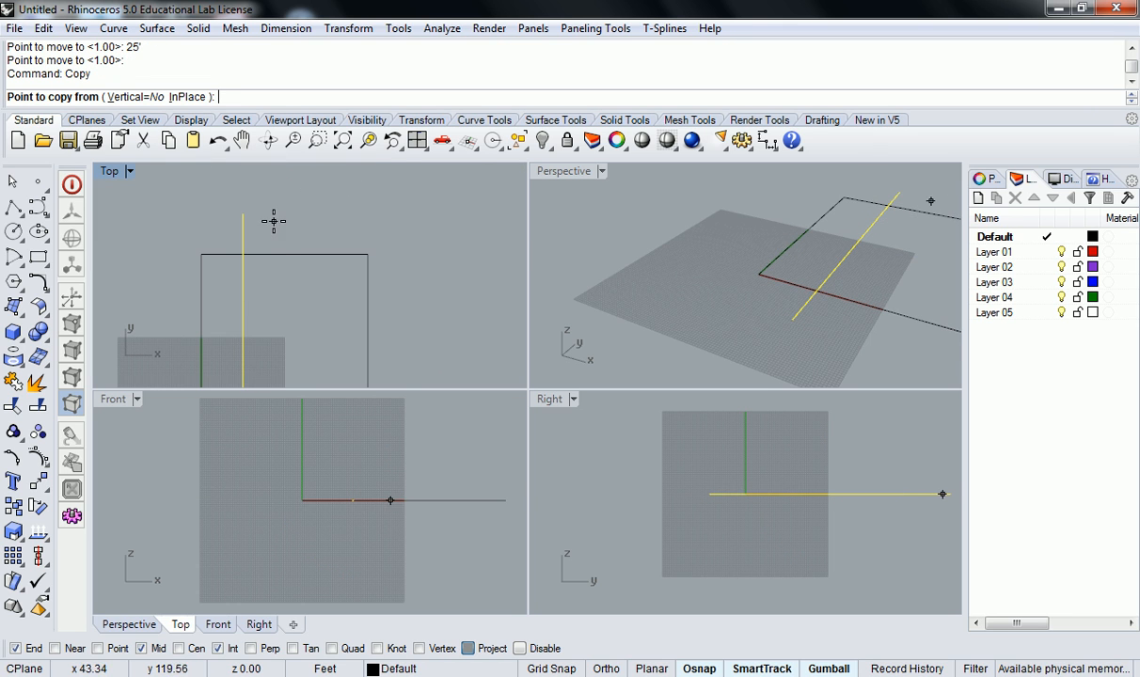
pyautogui.click(291, 226)
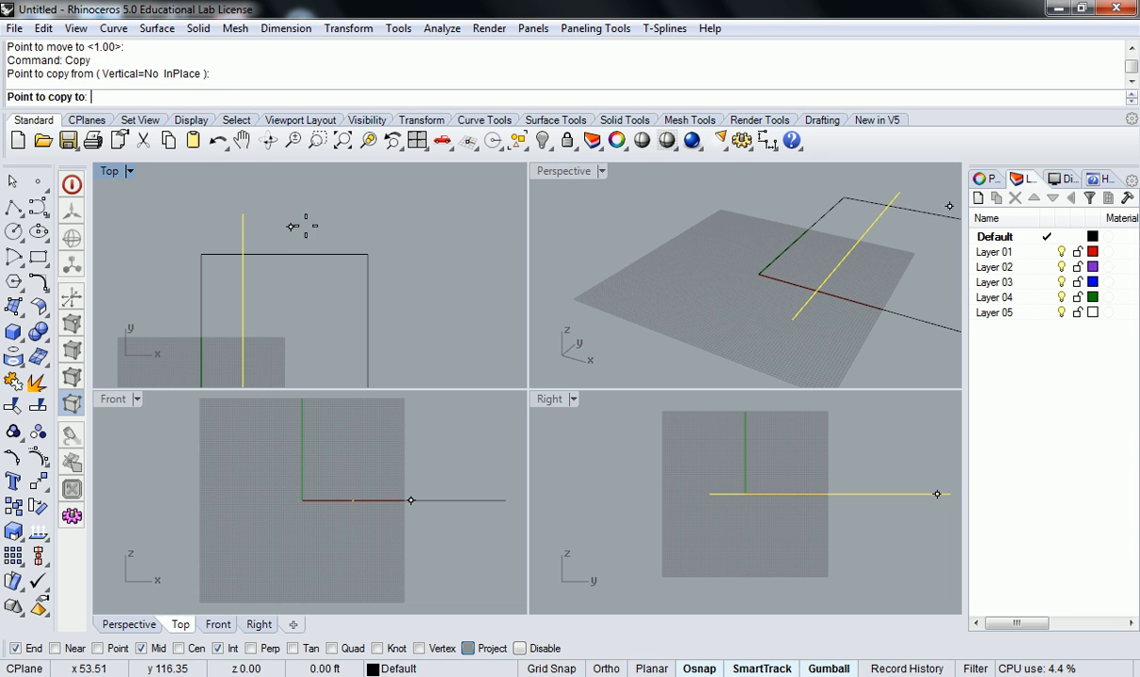
pyautogui.write("25'")
pyautogui.press('Return')
pyautogui.press('F8')
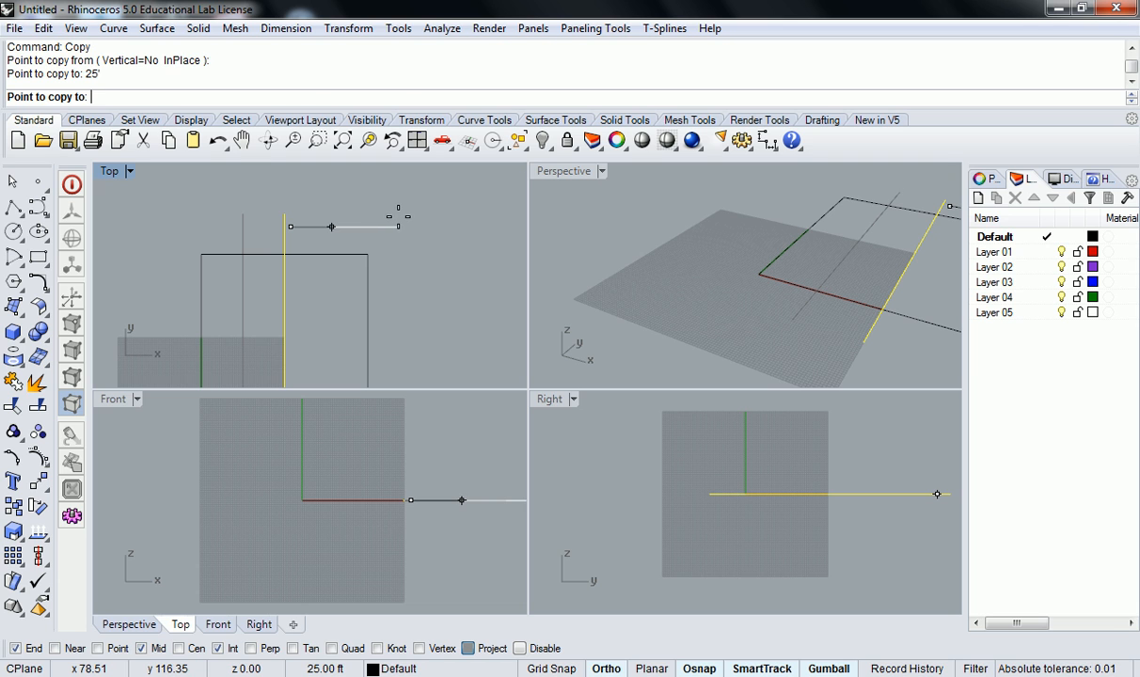
pyautogui.click(396, 212)
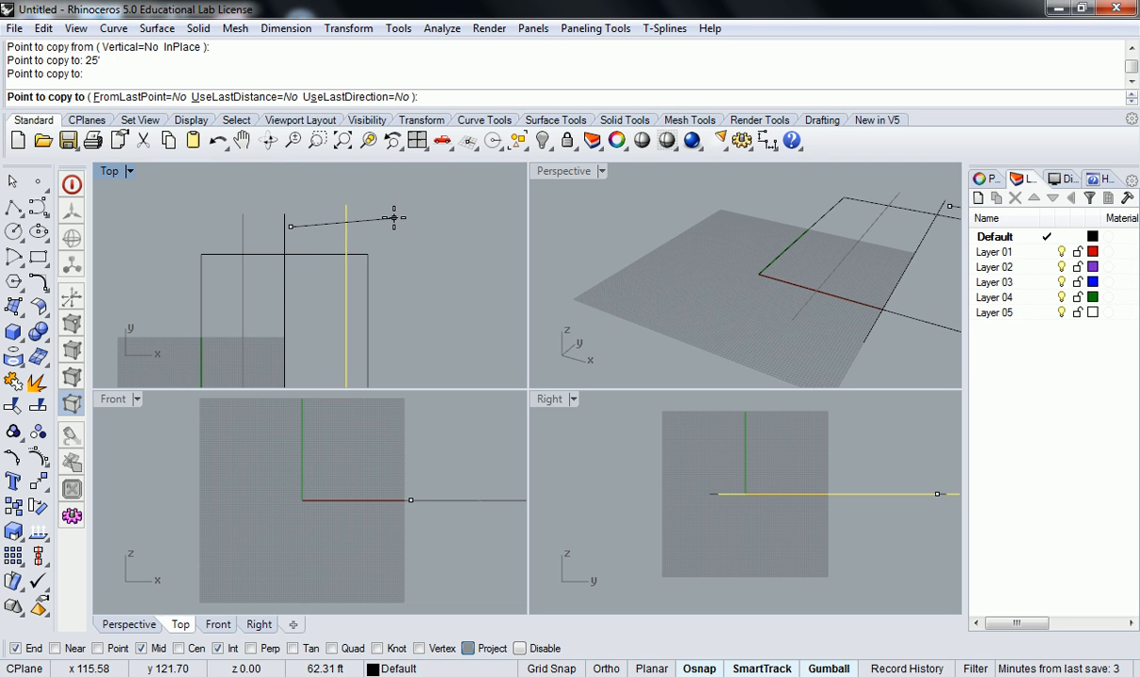
pyautogui.press('Return')
pyautogui.scroll(-1, 396, 225)
pyautogui.press('Delete')
# Split the rectangle using the two vertical lines as cutting objects
pyautogui.moveTo(388, 235)
pyautogui.mouseDown(button='right')
pyautogui.moveTo(394, 209)
pyautogui.moveTo(385, 228)
pyautogui.mouseUp(button='right')
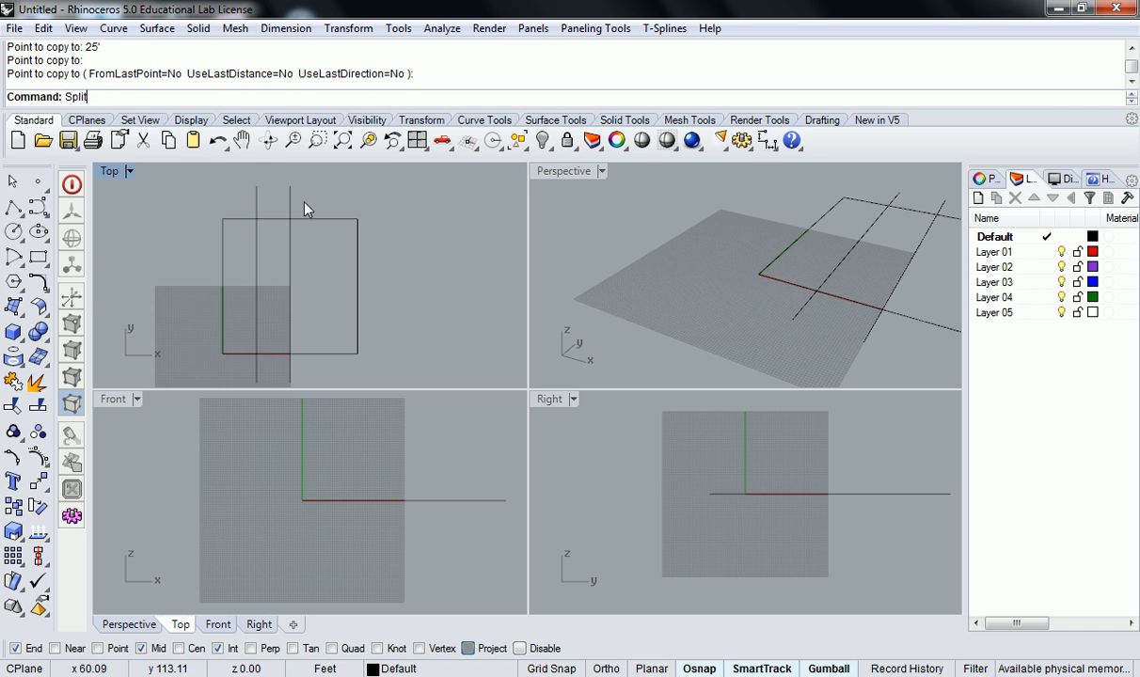
pyautogui.press('Return')
pyautogui.scroll(-2, 301, 202)
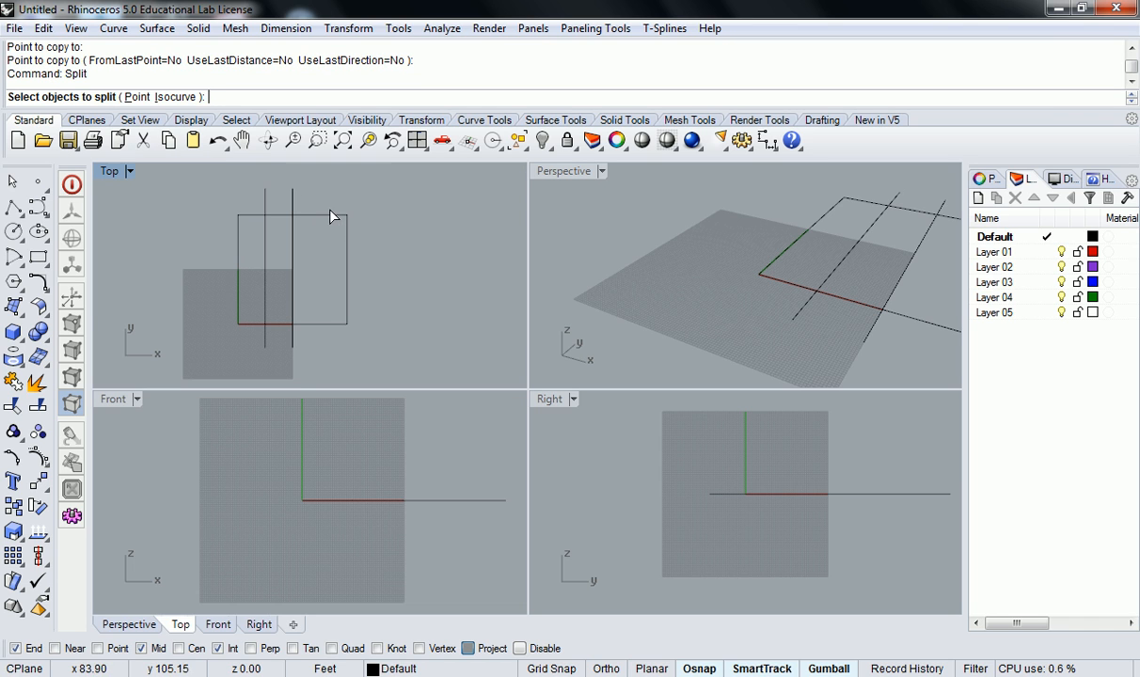
pyautogui.click(331, 217)
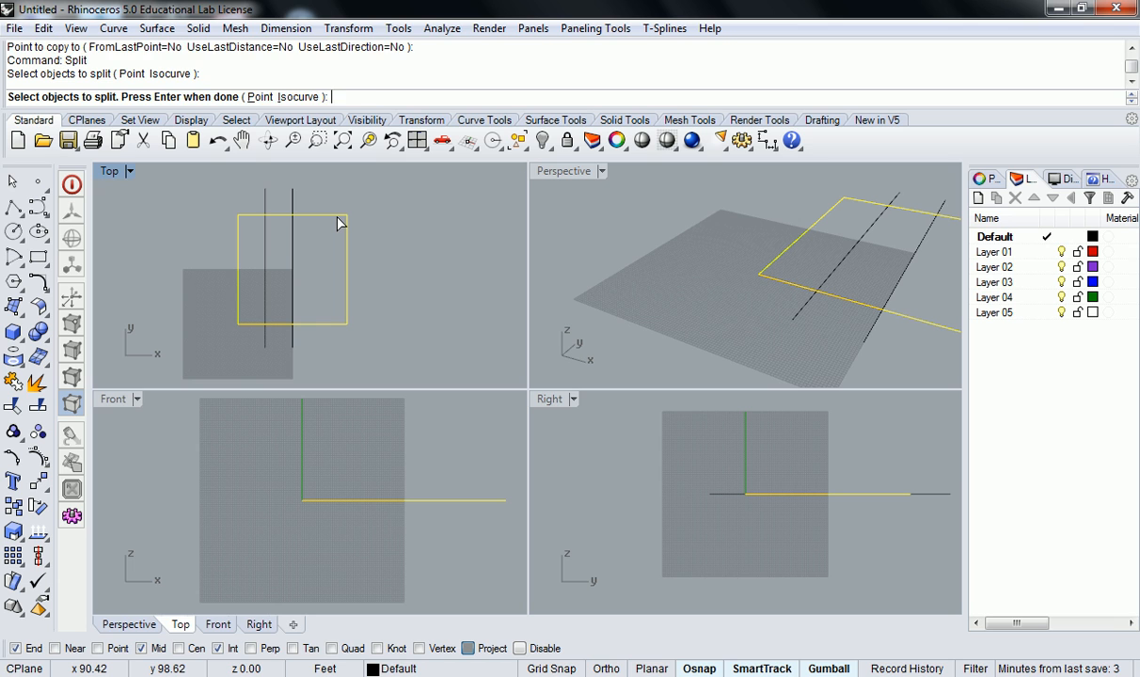
pyautogui.press('Return')
pyautogui.moveTo(313, 178); pyautogui.dragTo(242, 211)
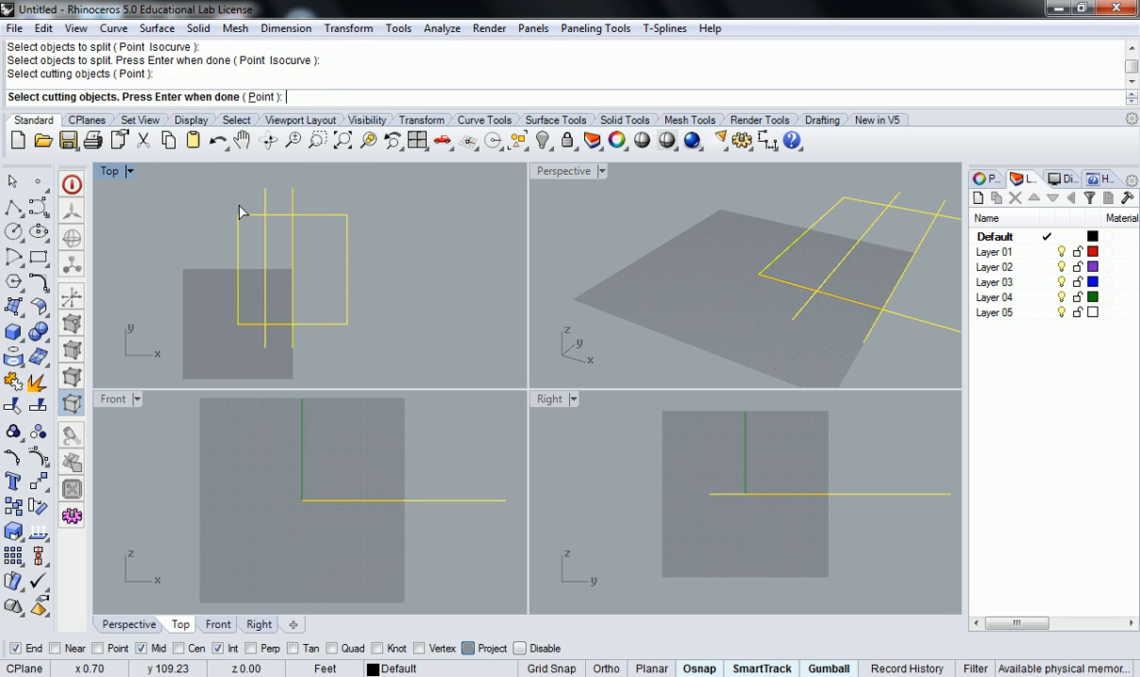
pyautogui.press('Return')
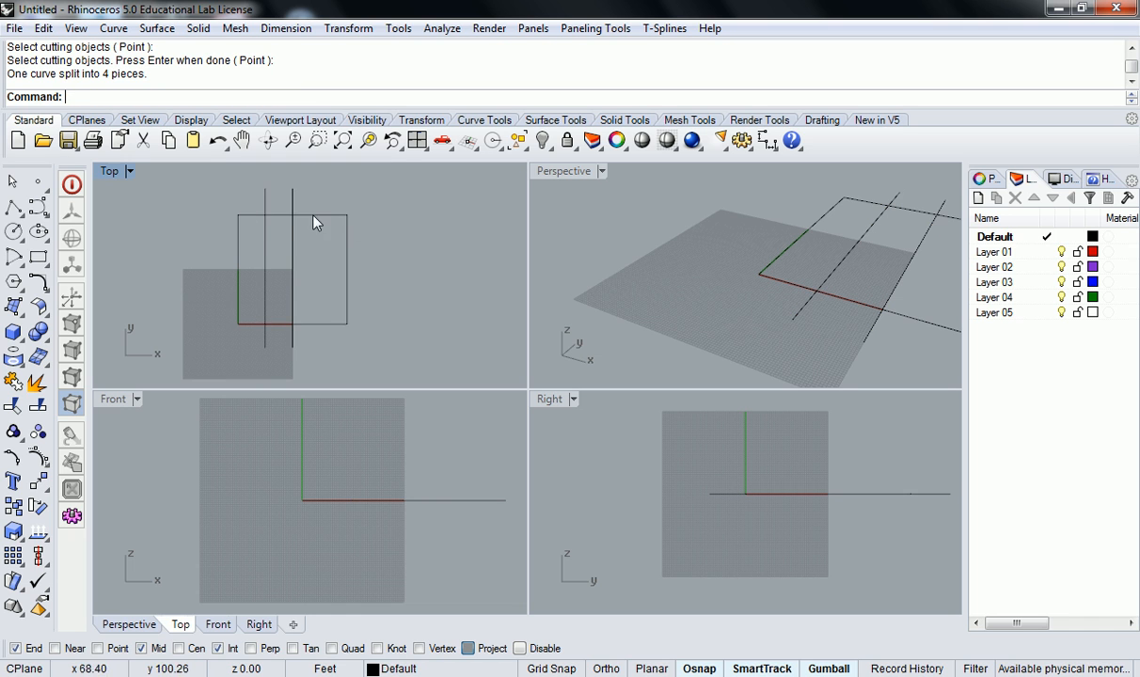
# Select the split rectangle's segments one at a time to check where the cuts fall, and clear the selection
pyautogui.click(279, 215)
pyautogui.click(353, 207)
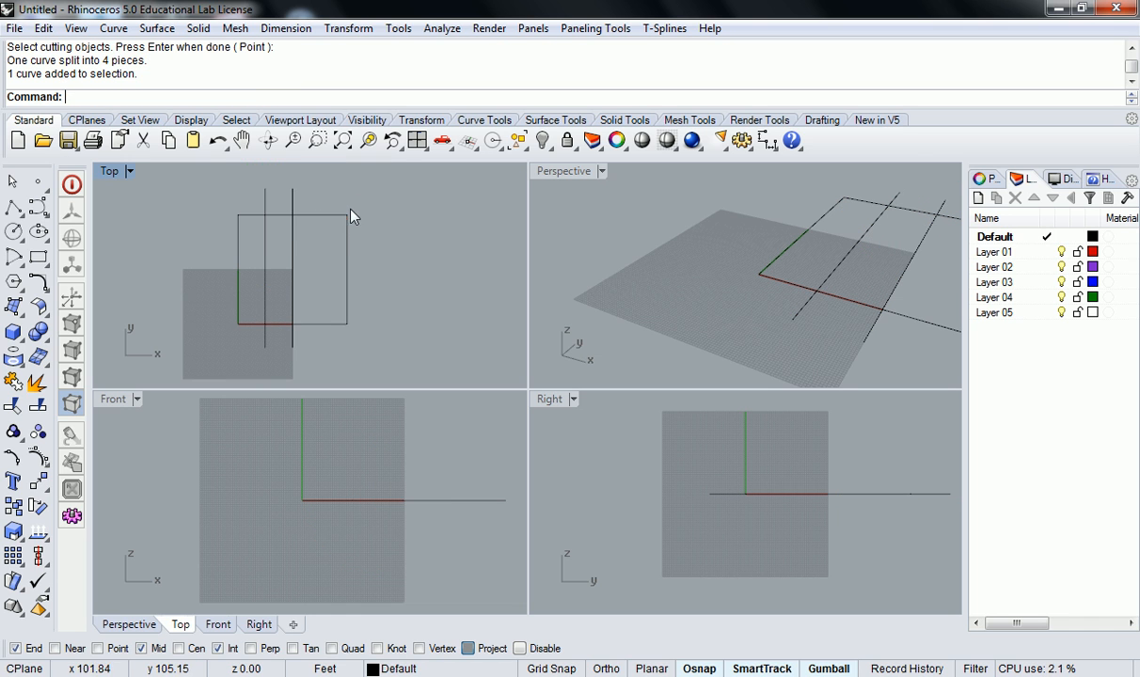
pyautogui.click(346, 220)
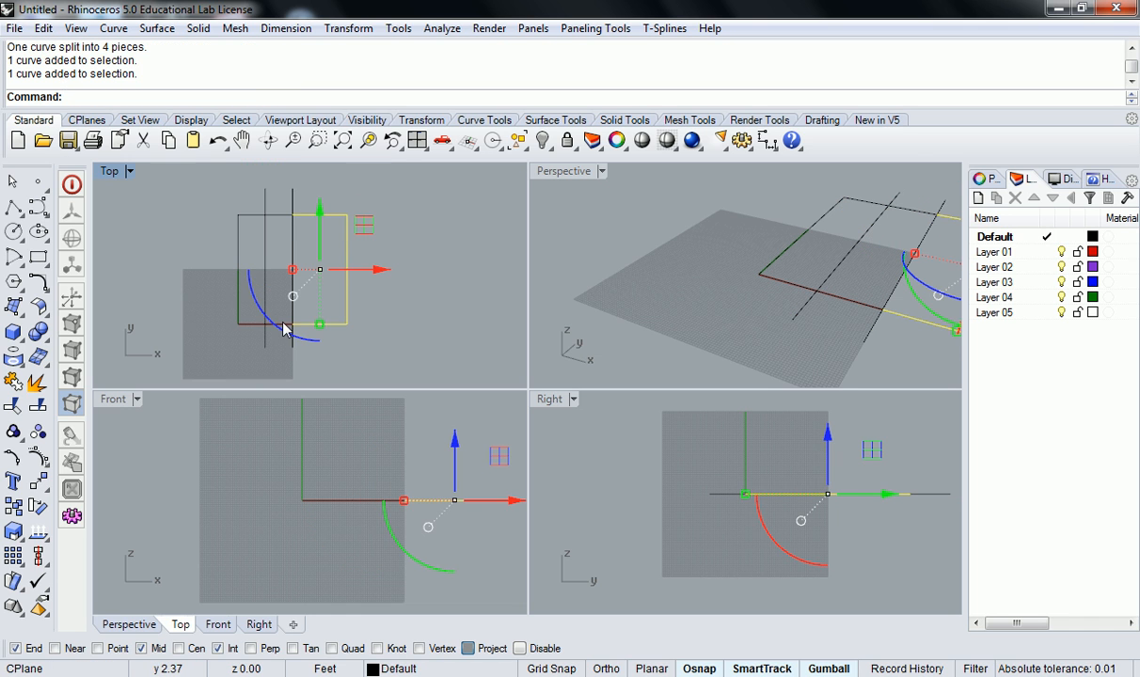
pyautogui.click(283, 322)
pyautogui.click(280, 324)
pyautogui.click(247, 287)
pyautogui.click(239, 280)
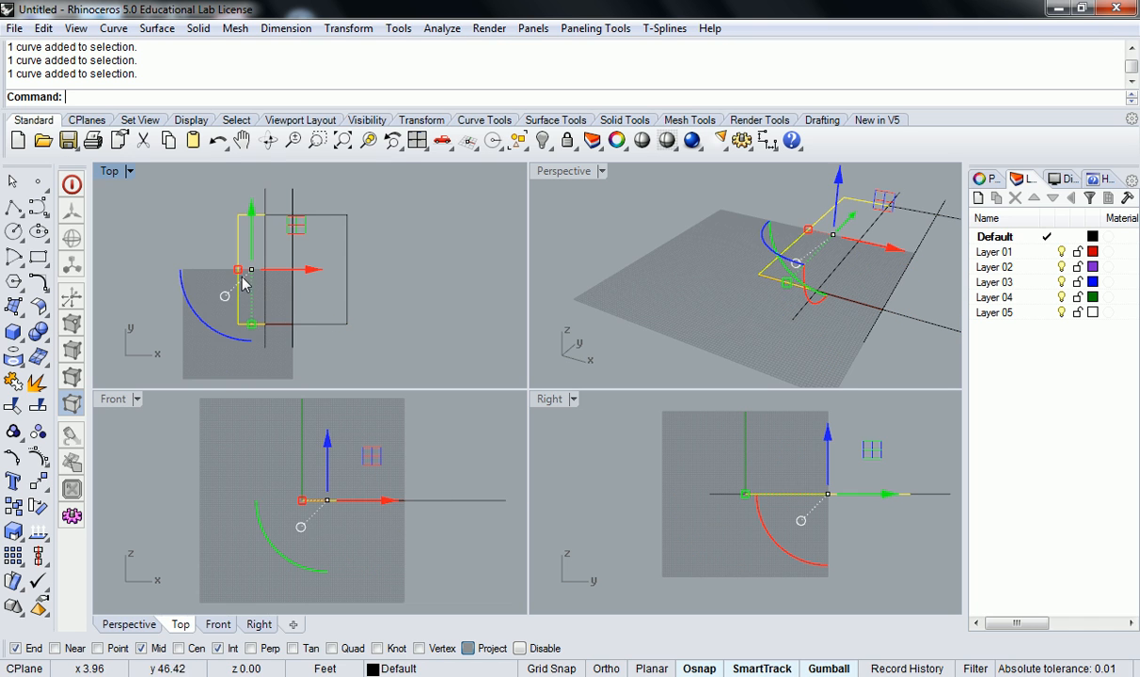
pyautogui.click(276, 215)
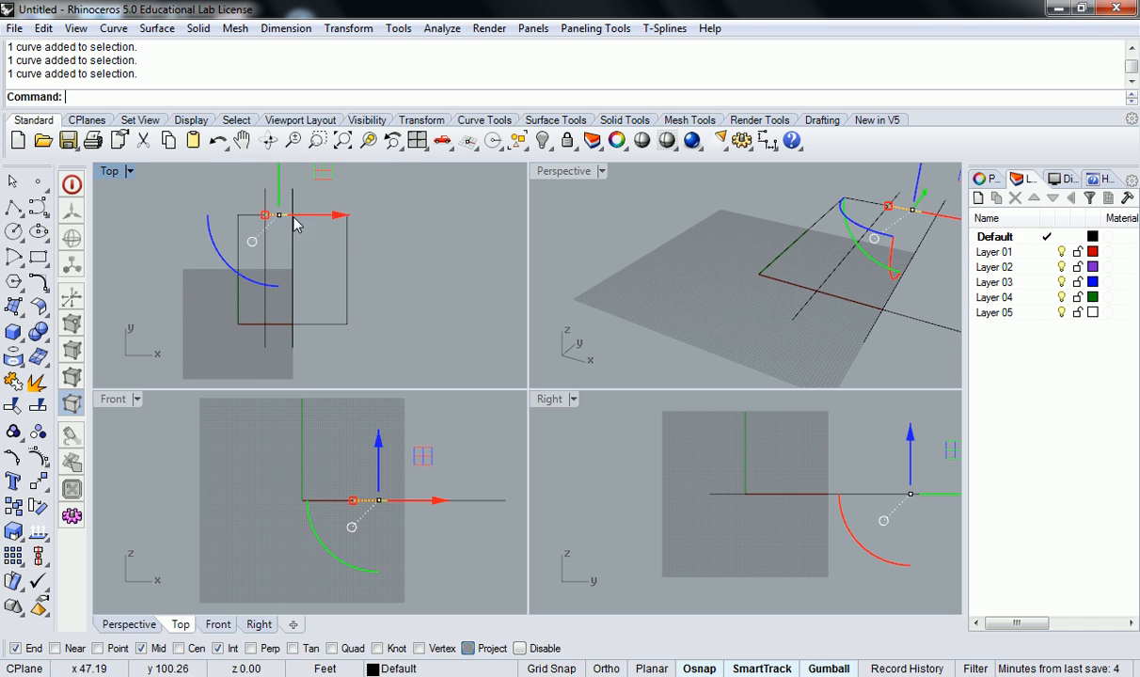
pyautogui.click(376, 256)
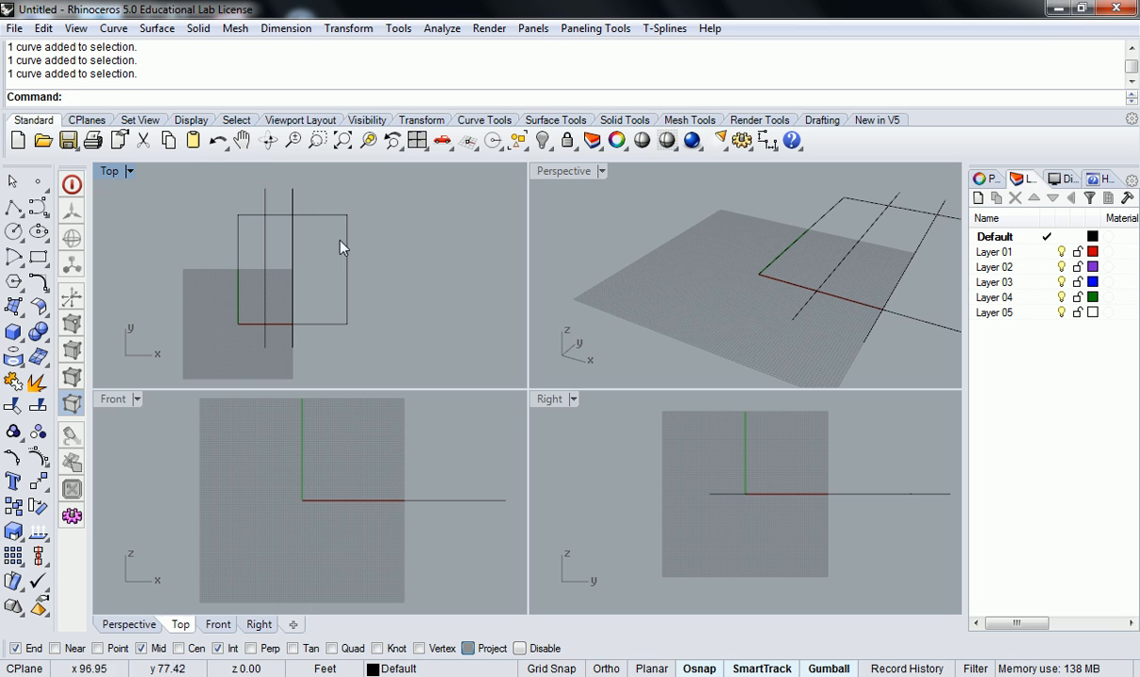
# Delete the two vertical cutting lines from the rectangle
pyautogui.moveTo(313, 256); pyautogui.dragTo(307, 269, button='right')
pyautogui.moveTo(273, 281); pyautogui.dragTo(255, 286)
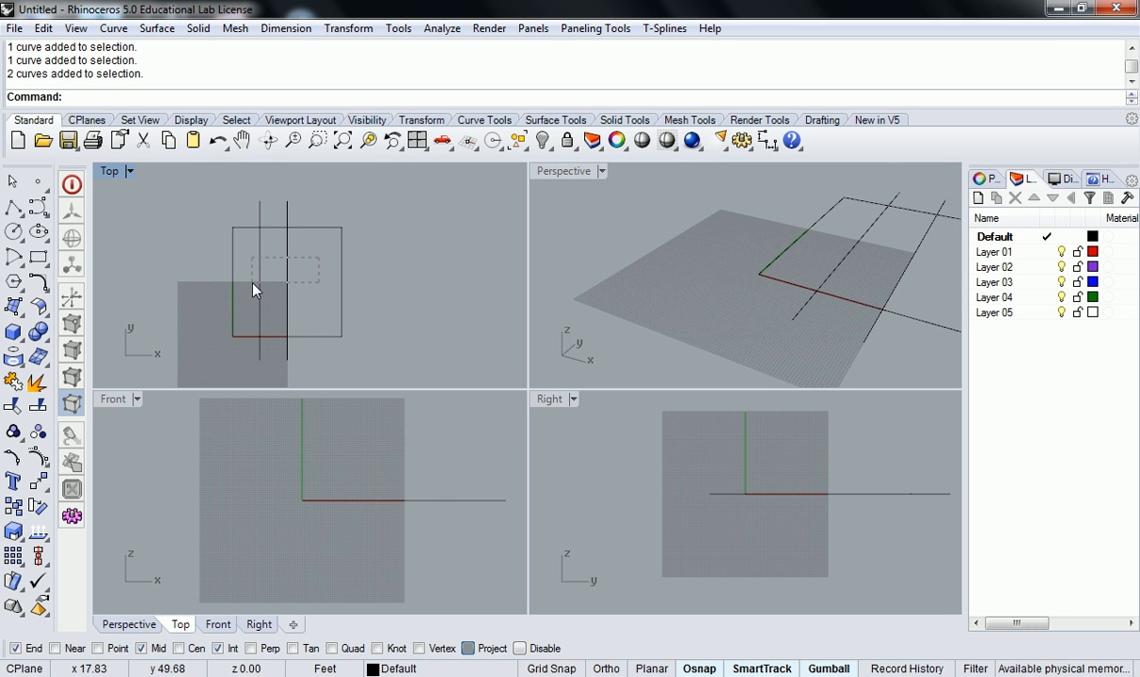
pyautogui.press('Delete')
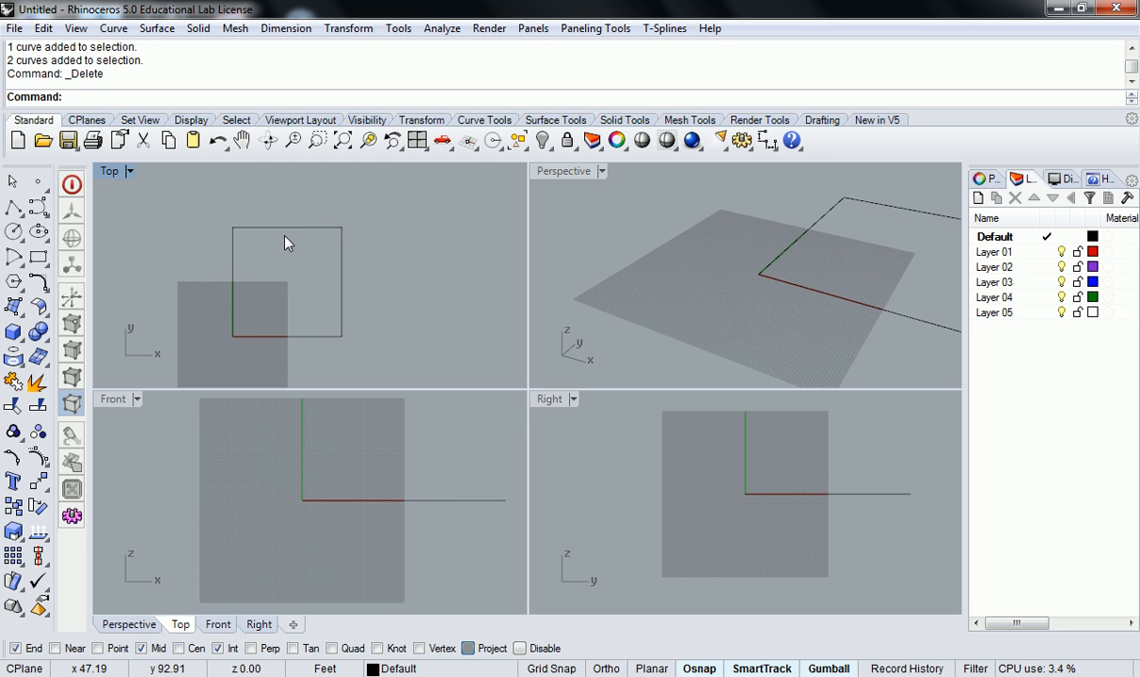
# Examine the outline without its cutting lines by selecting its outer and short middle segments individually, ending with nothing selected
pyautogui.moveTo(248, 228); pyautogui.dragTo(322, 228, button='right')
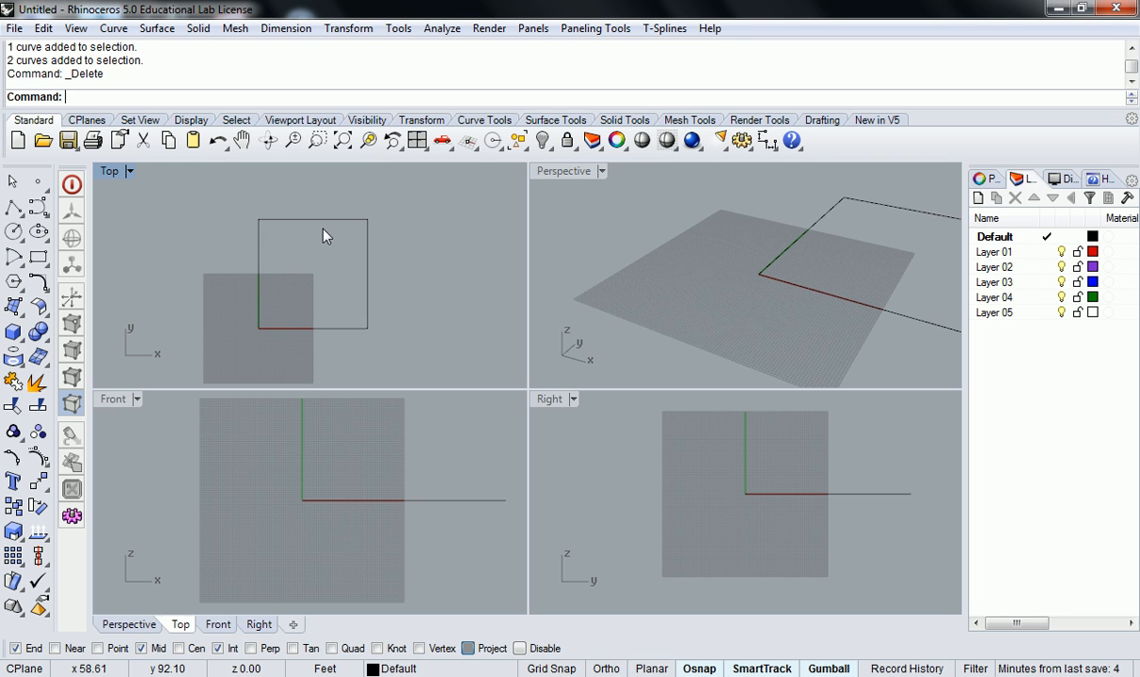
pyautogui.moveTo(331, 287); pyautogui.dragTo(331, 289)
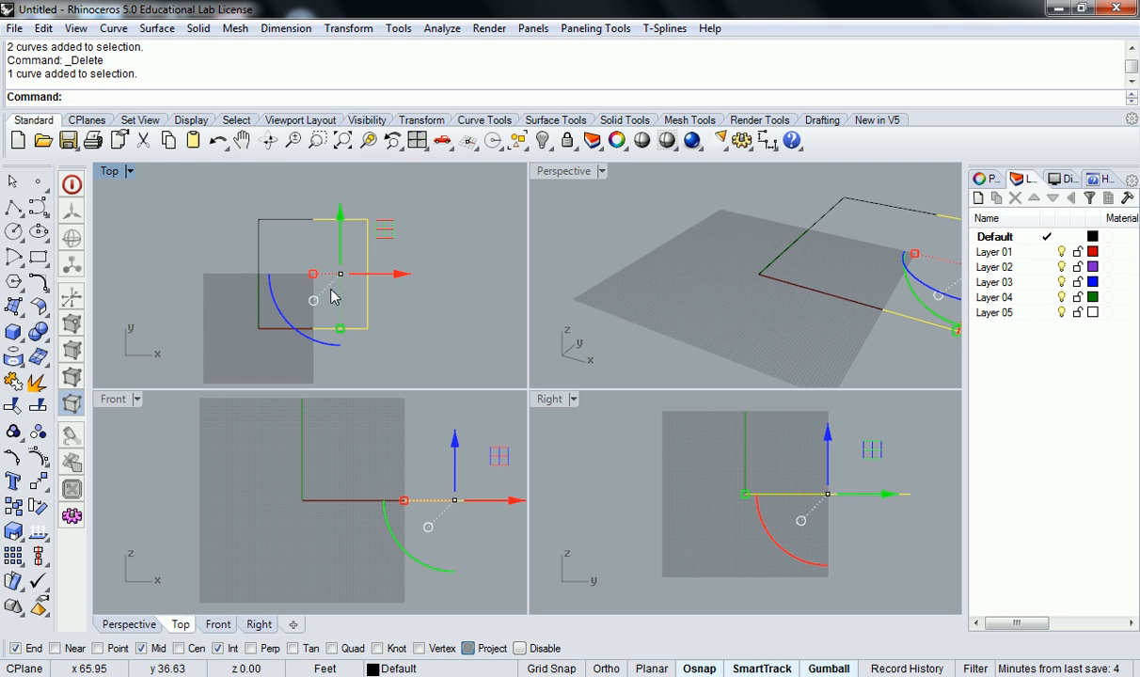
pyautogui.click(298, 220)
pyautogui.click(258, 239)
pyautogui.click(415, 248)
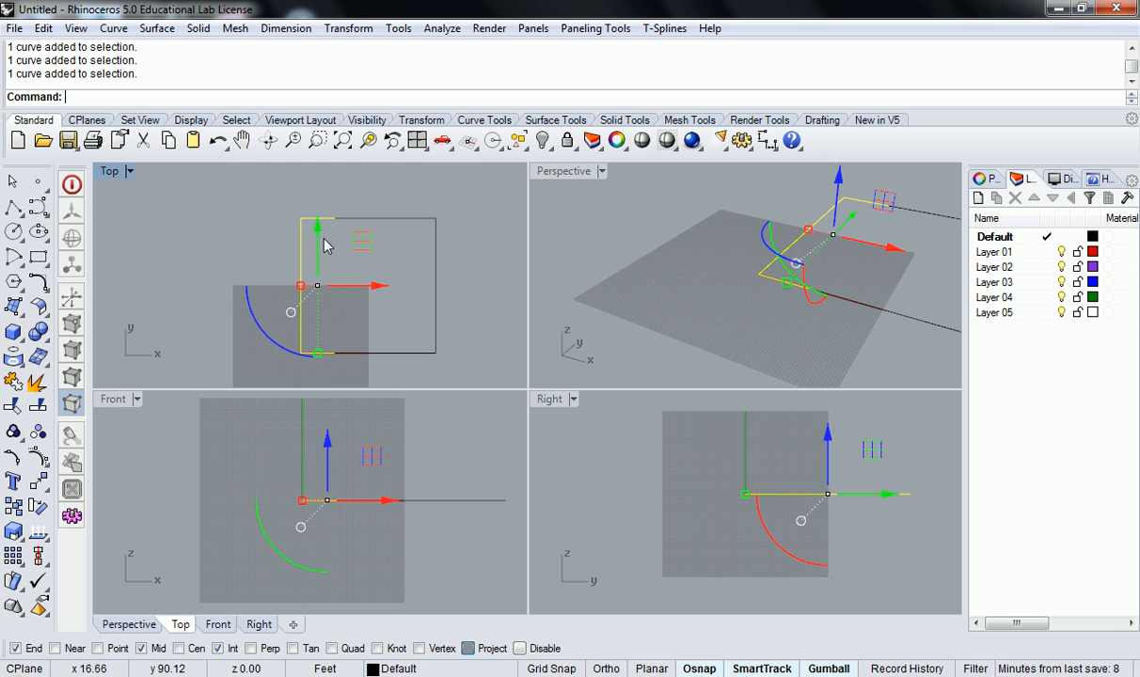
pyautogui.click(378, 316)
pyautogui.moveTo(378, 318); pyautogui.dragTo(342, 296, button='right')
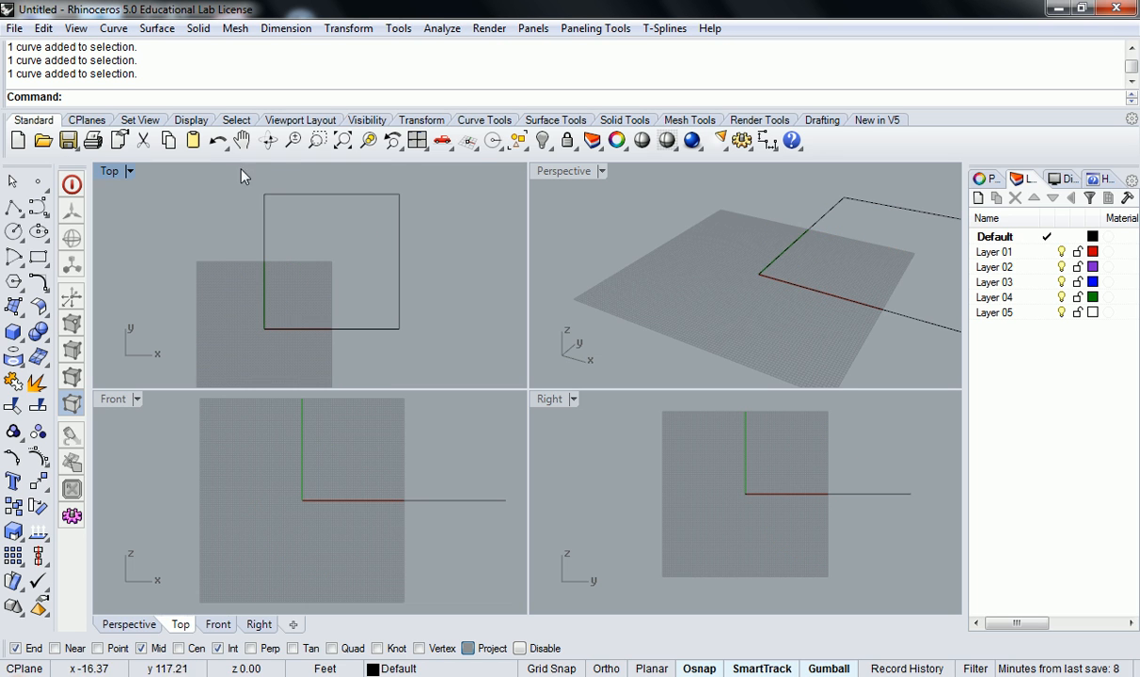
pyautogui.click(271, 193)
pyautogui.moveTo(206, 202); pyautogui.dragTo(212, 228, button='right')
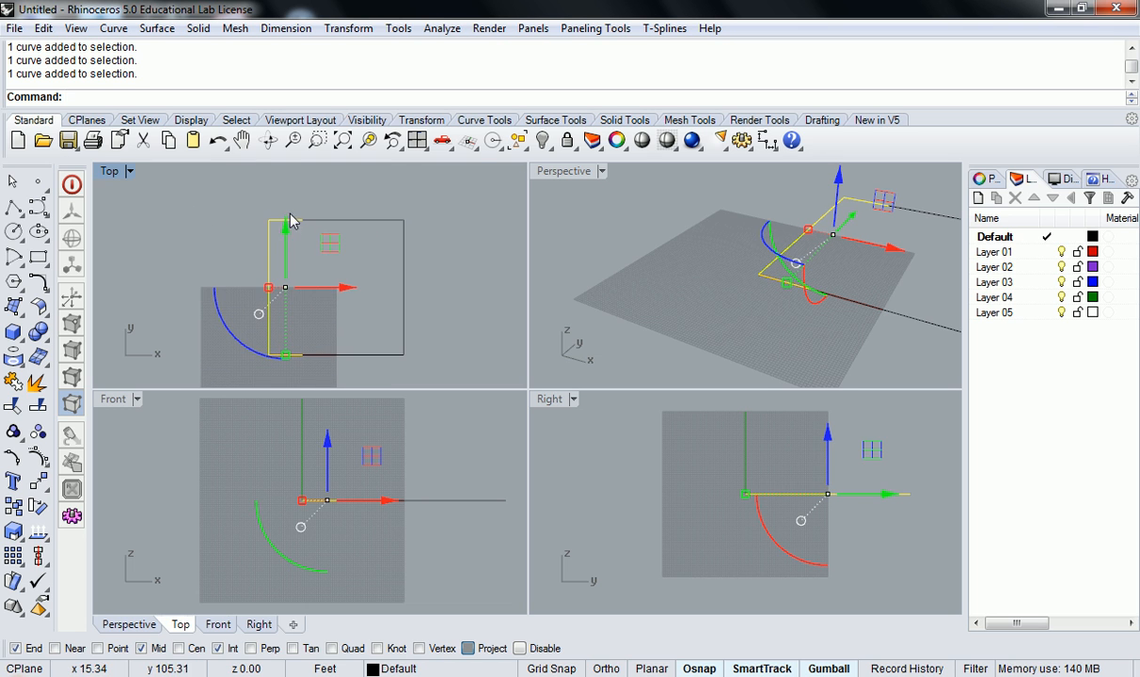
pyautogui.scroll(4, 299, 237)
pyautogui.click(332, 212)
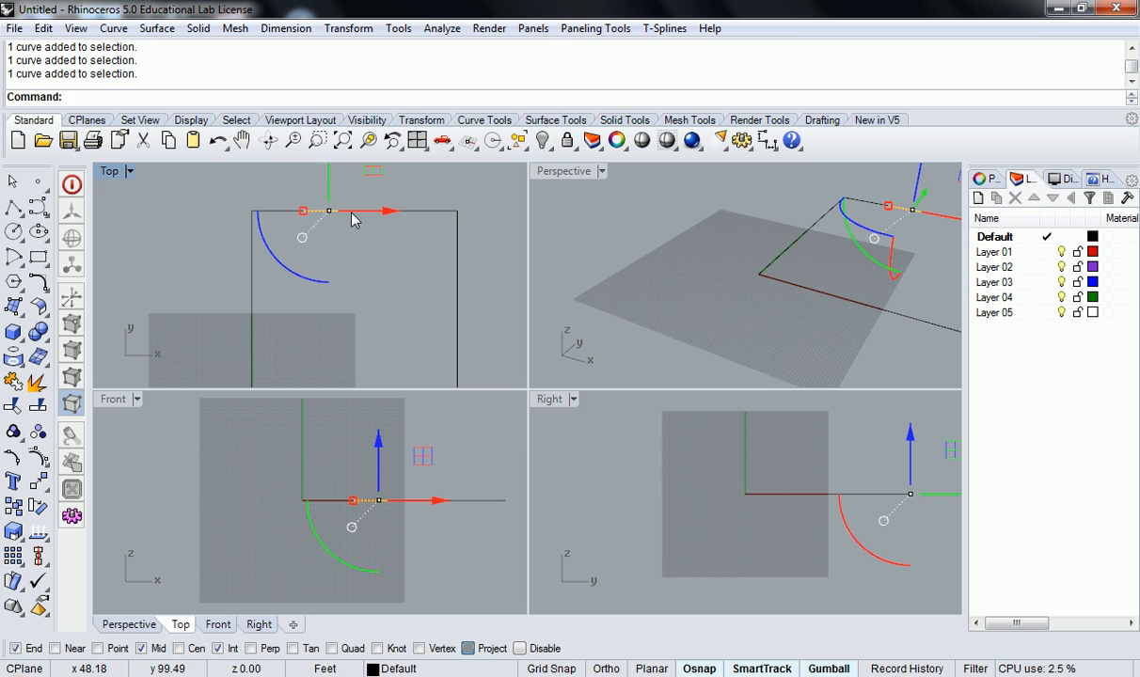
pyautogui.click(341, 251)
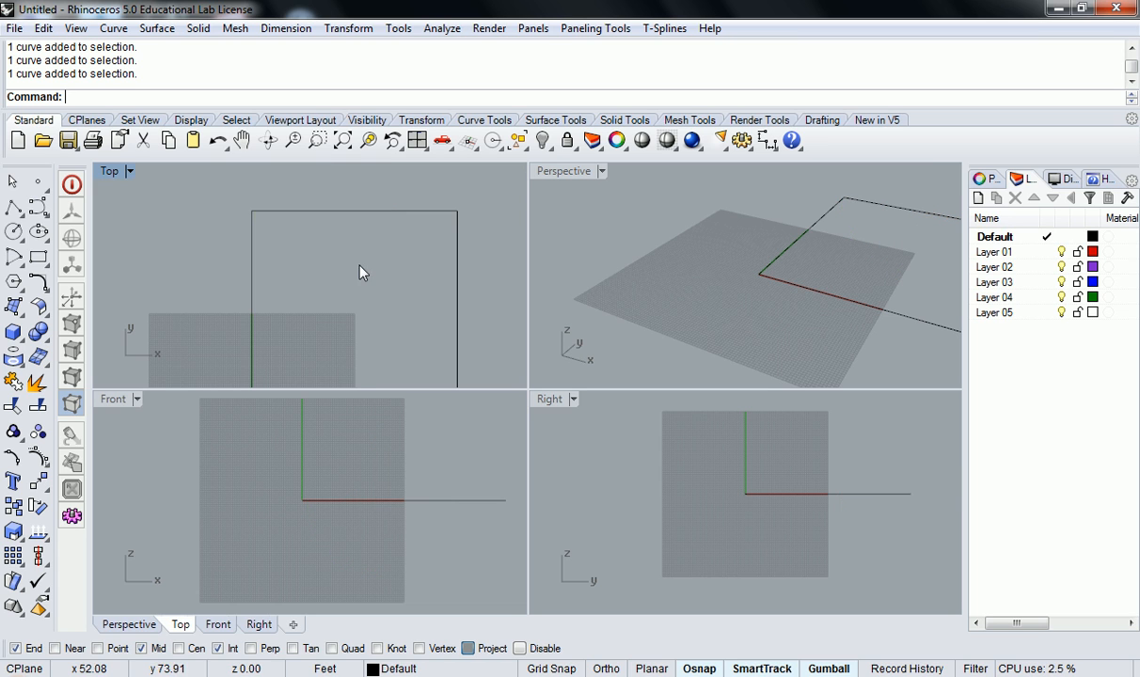
pyautogui.scroll(-3, 337, 226)
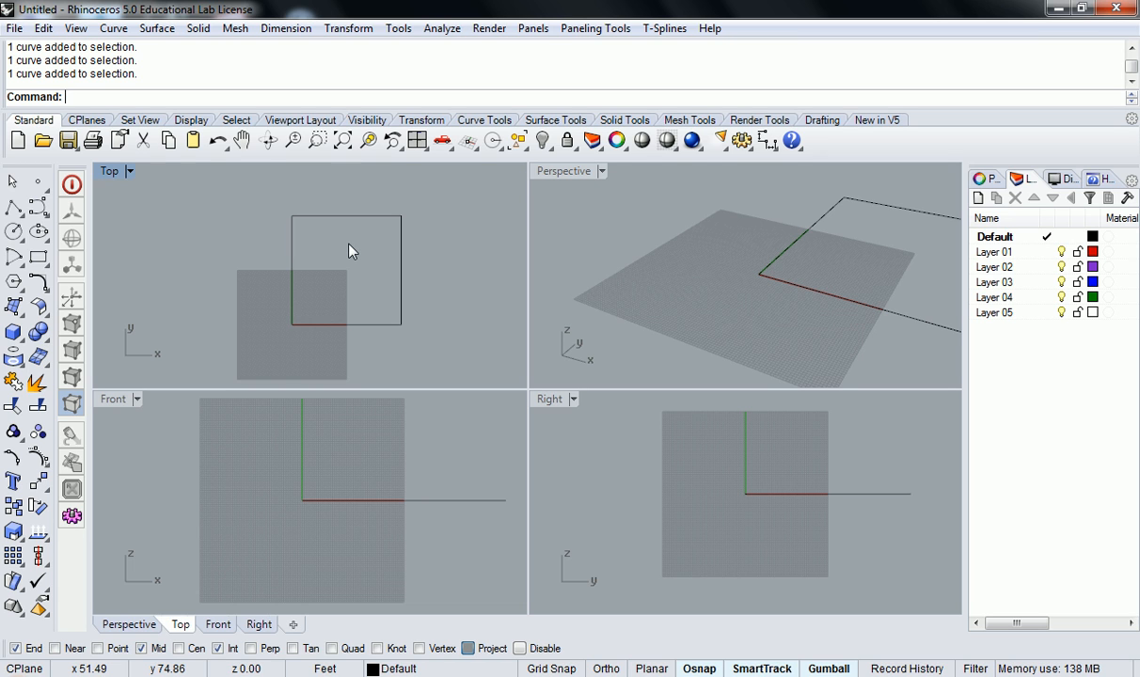
pyautogui.moveTo(355, 257); pyautogui.dragTo(312, 248, button='right')
pyautogui.scroll(2, 361, 263)
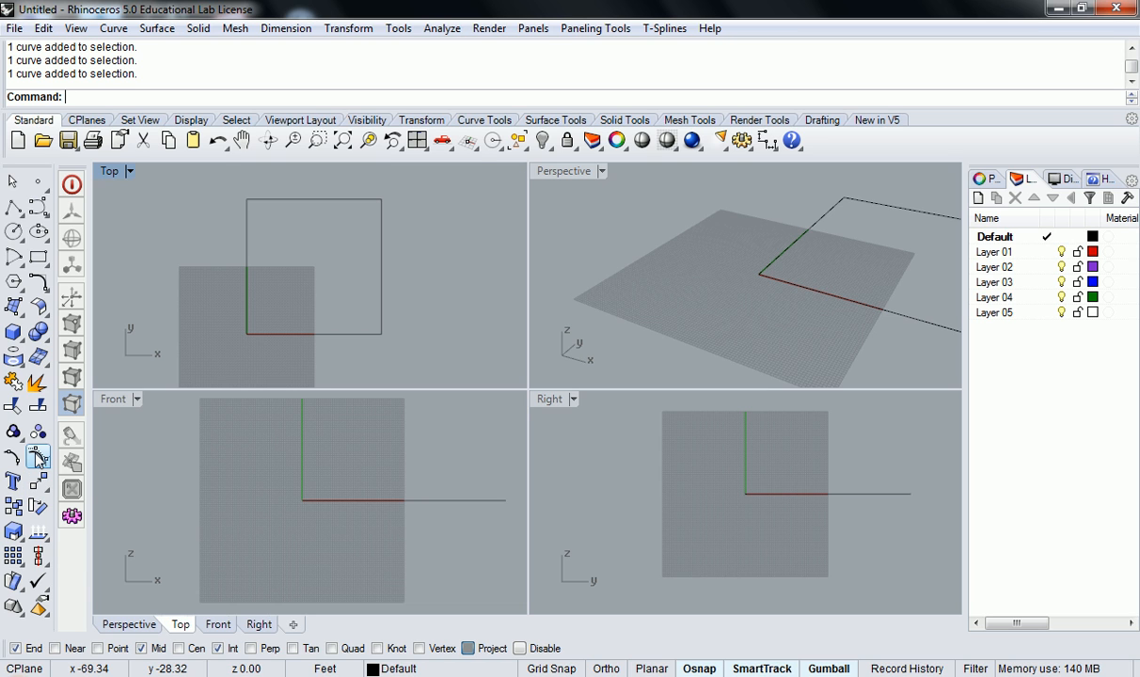
# Draw an S-shaped degree-3 control point curve with six points in the empty area beside the rectangle
pyautogui.moveTo(425, 221); pyautogui.dragTo(198, 226, button='right')
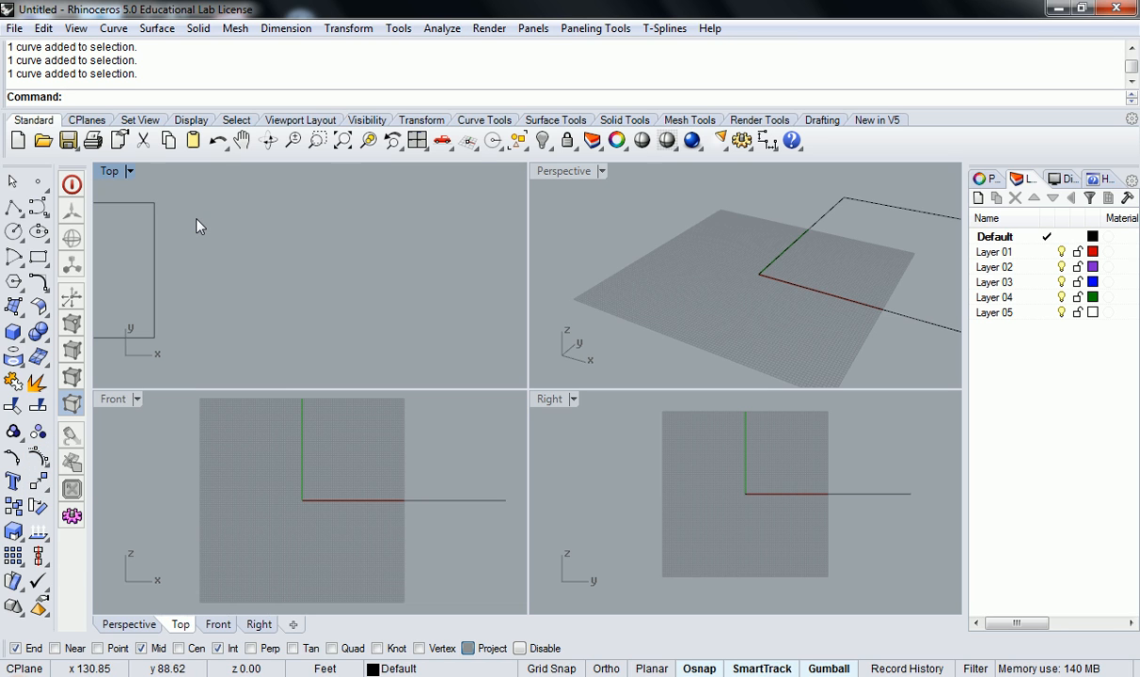
pyautogui.click(39, 207)
pyautogui.click(255, 300)
pyautogui.click(269, 218)
pyautogui.click(369, 228)
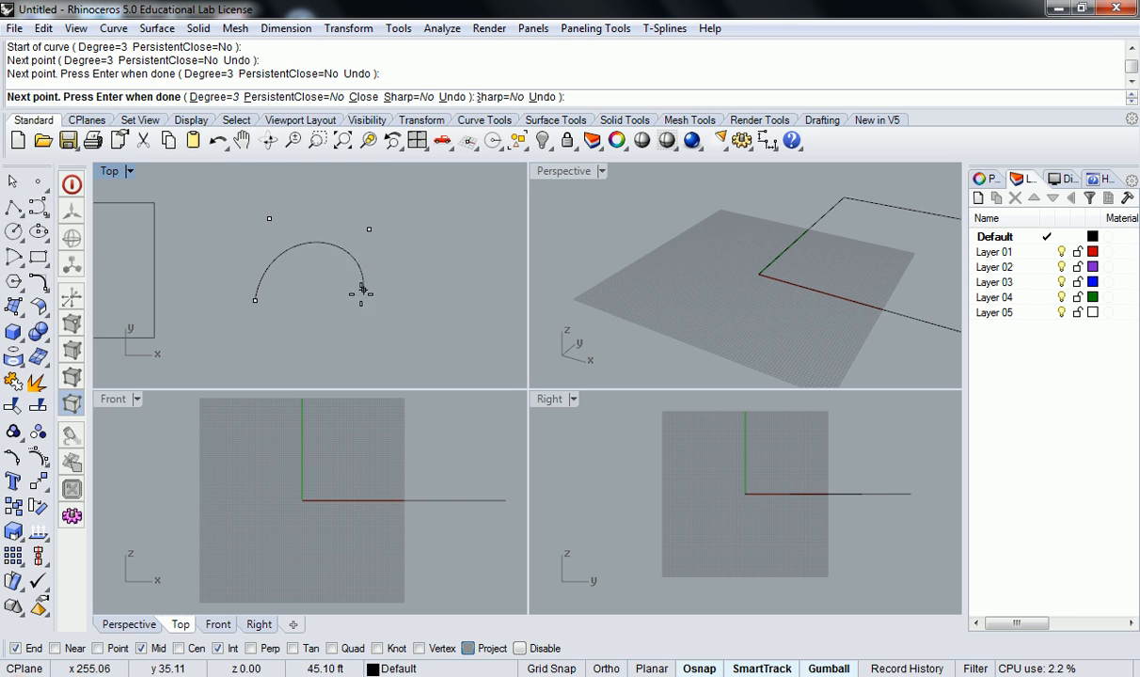
pyautogui.click(354, 332)
pyautogui.click(443, 315)
pyautogui.click(448, 226)
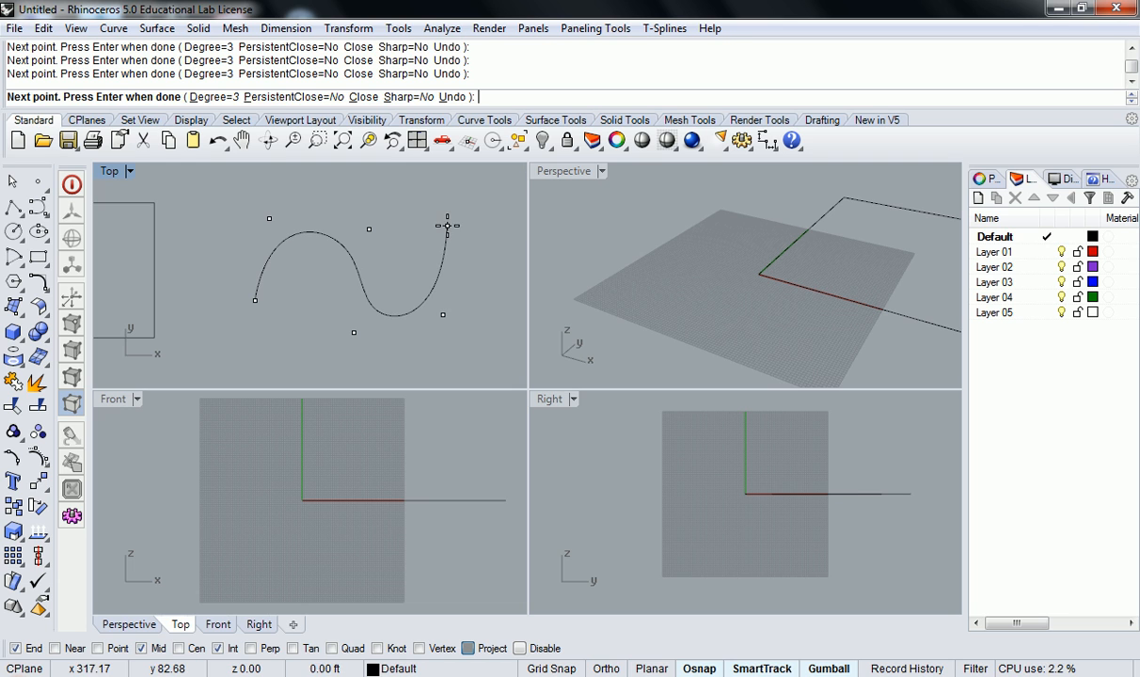
pyautogui.rightClick(447, 227)
# Turn on the edit points of the S-shaped curve and deselect it
pyautogui.moveTo(414, 230); pyautogui.dragTo(324, 244, button='right')
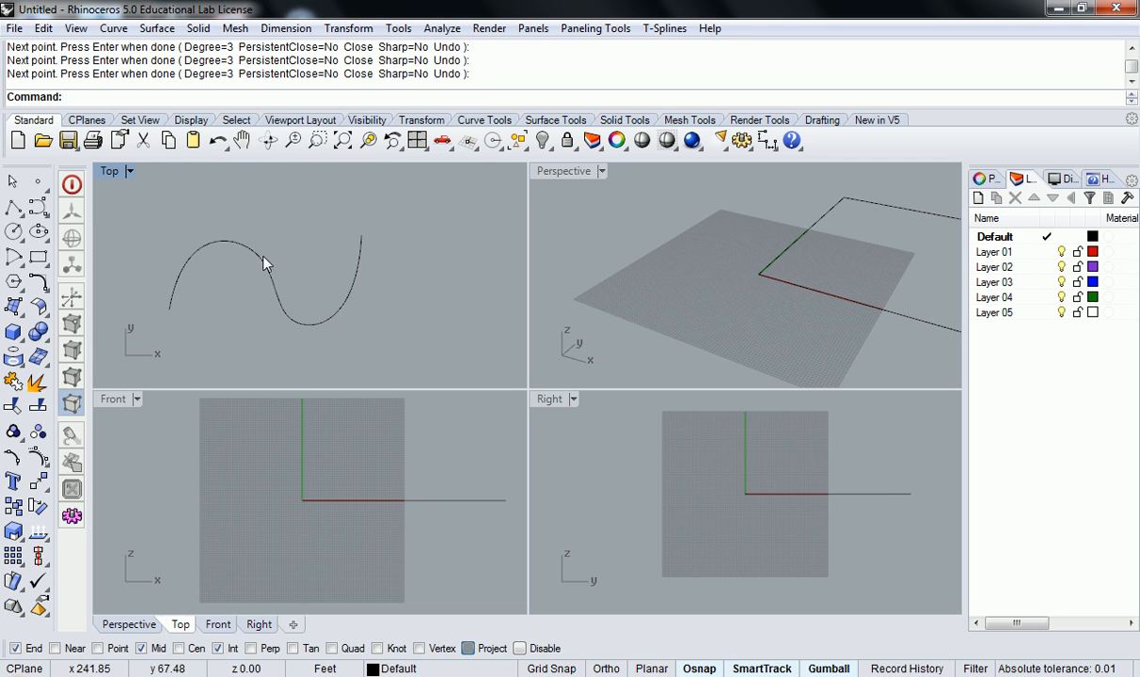
pyautogui.click(256, 256)
pyautogui.moveTo(255, 263); pyautogui.dragTo(291, 239, button='right')
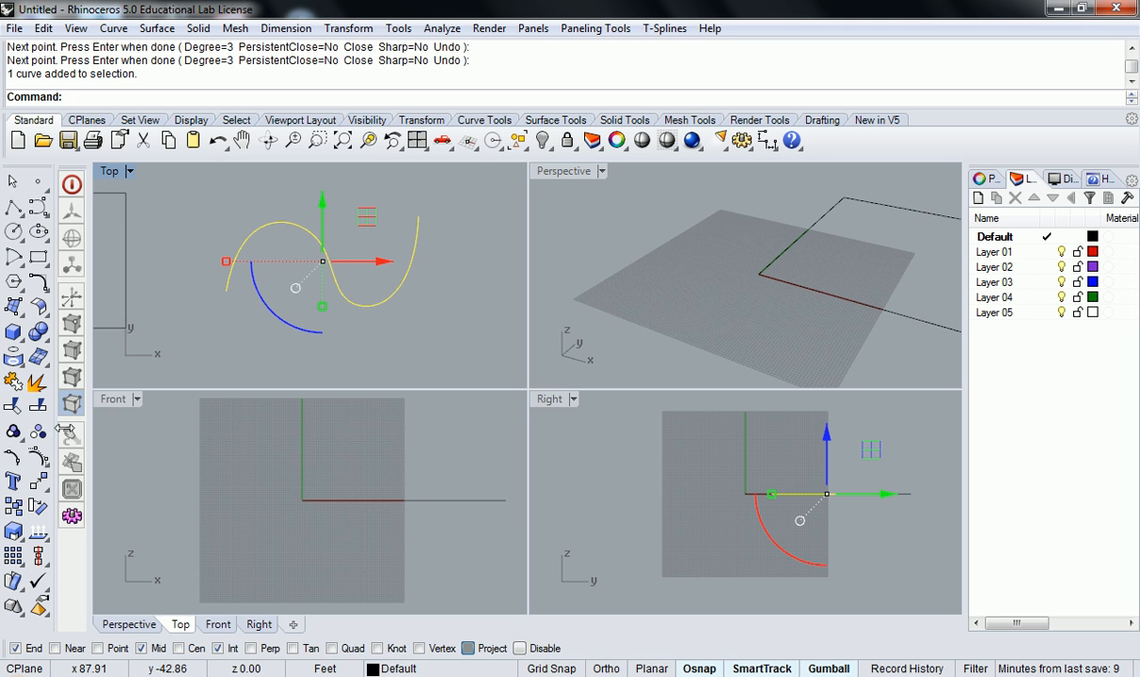
pyautogui.click(13, 458)
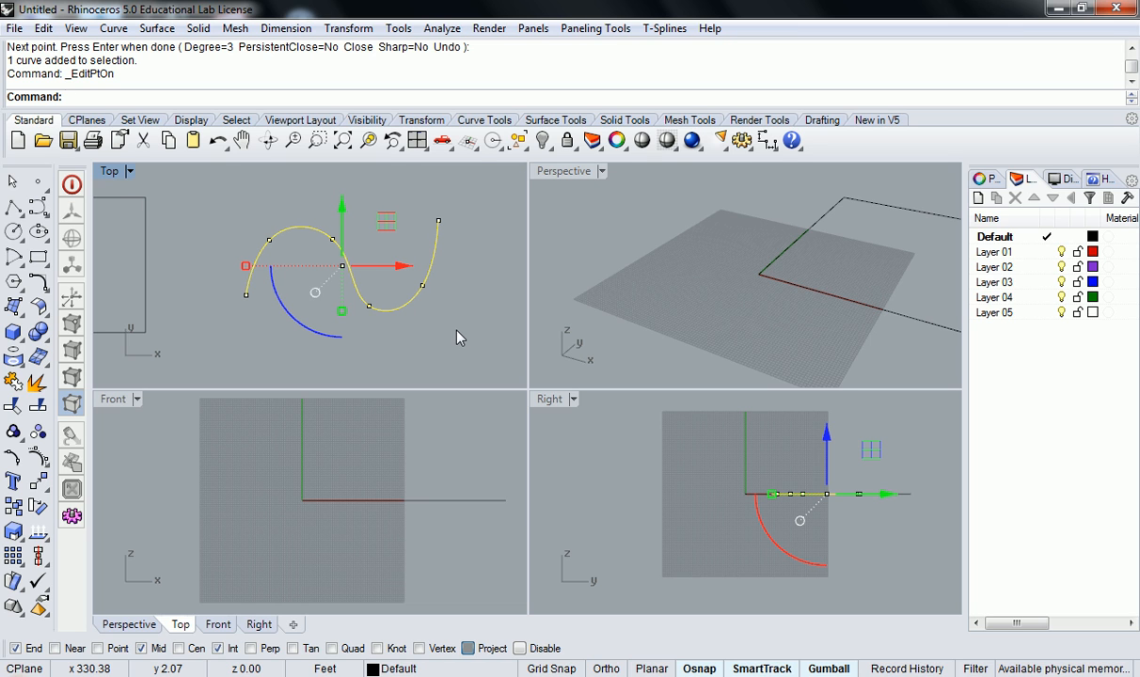
pyautogui.press('Escape')
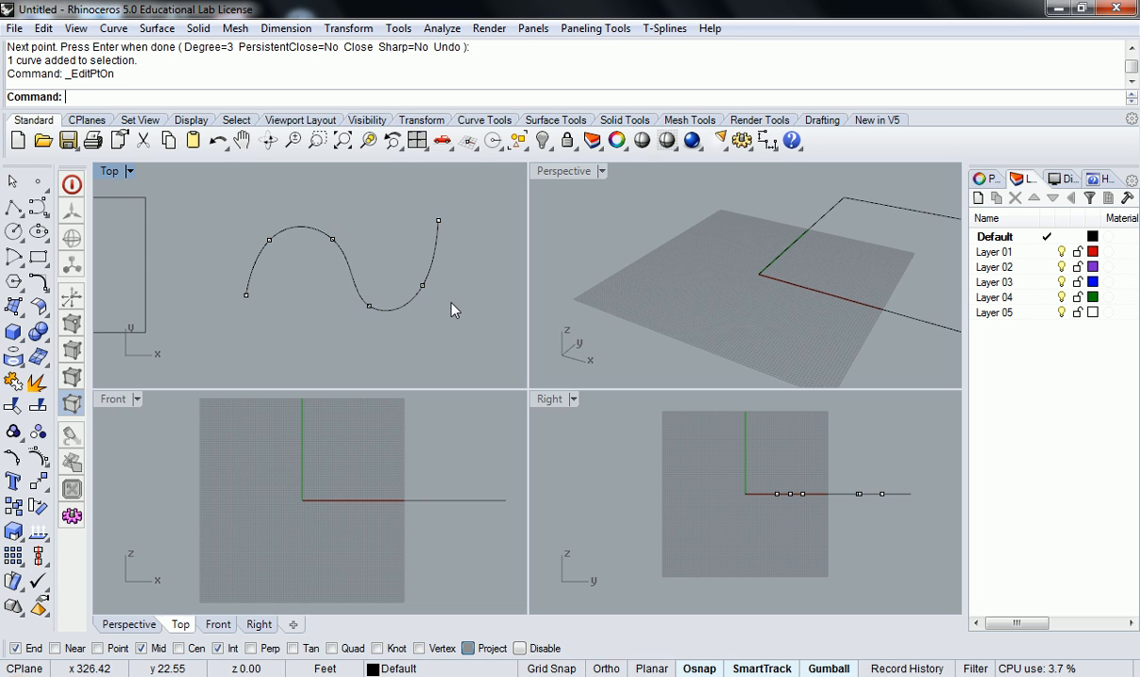
# Show the S-shaped curve's control points and move the third one to reshape the curve
pyautogui.click(328, 231)
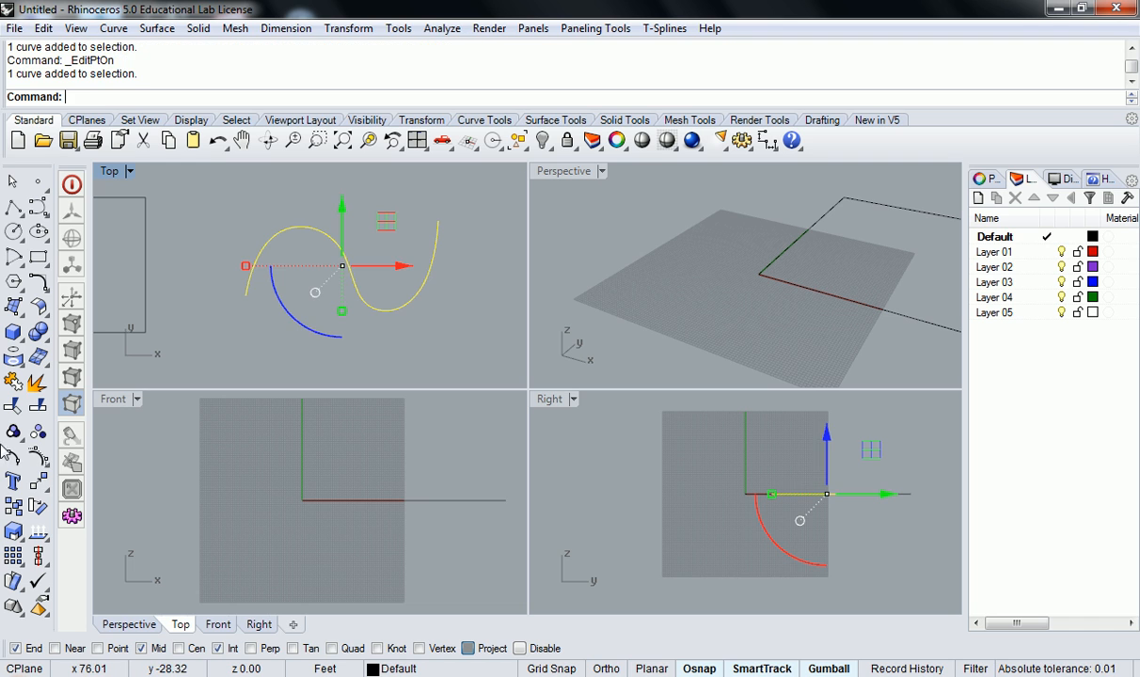
pyautogui.click(39, 456)
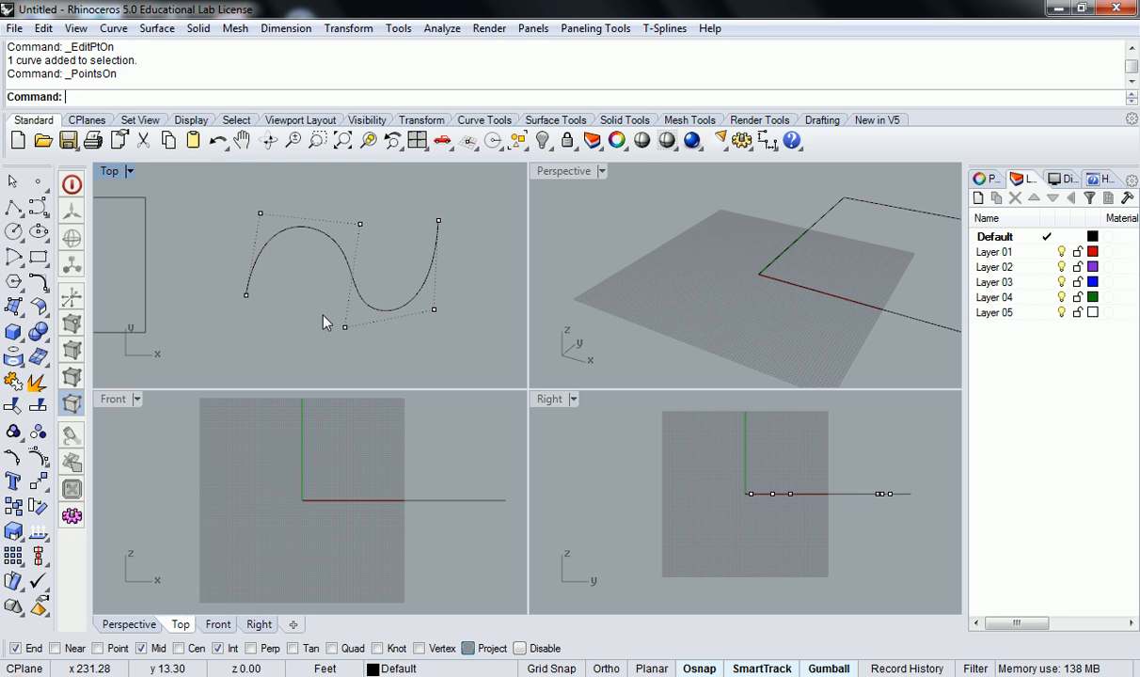
pyautogui.click(362, 225)
pyautogui.moveTo(362, 225); pyautogui.dragTo(237, 315)
# Turn off the control points and delete the S-shaped curve
pyautogui.click(281, 255)
pyautogui.press('Escape')
pyautogui.scroll(-2, 286, 288)
pyautogui.press('Delete')
# Select the three segments forming the left half of the rectangle and turn on their edit points
pyautogui.moveTo(302, 293); pyautogui.dragTo(323, 313, button='right')
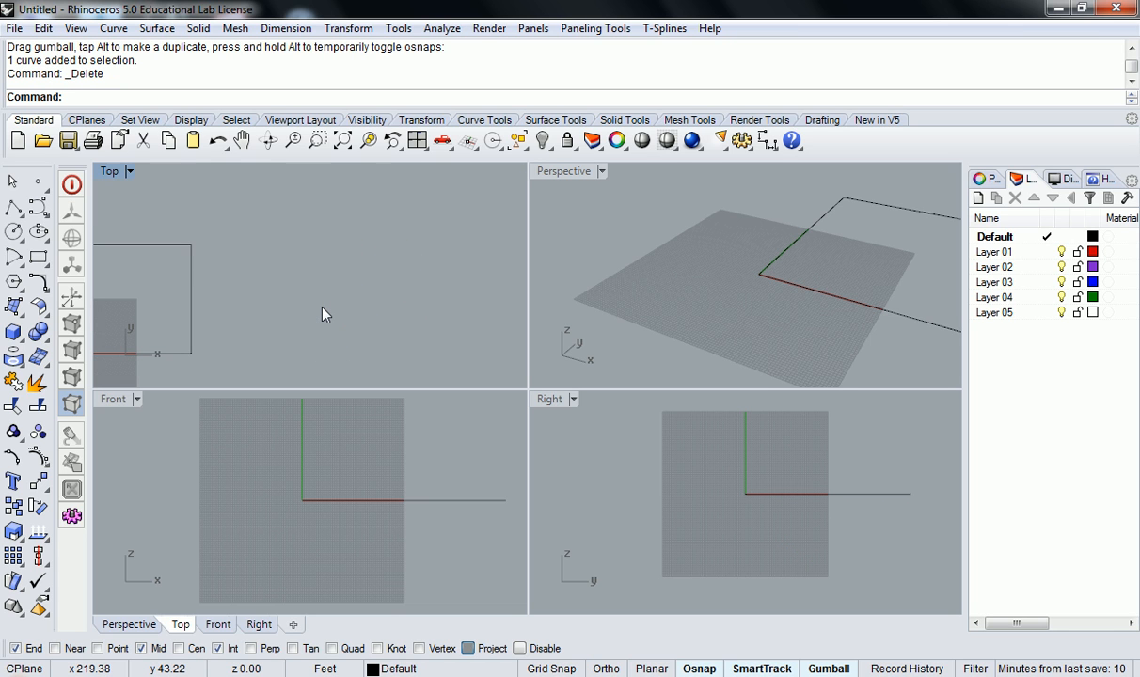
pyautogui.moveTo(244, 262); pyautogui.dragTo(491, 212, button='right')
pyautogui.moveTo(404, 205); pyautogui.dragTo(340, 244, button='right')
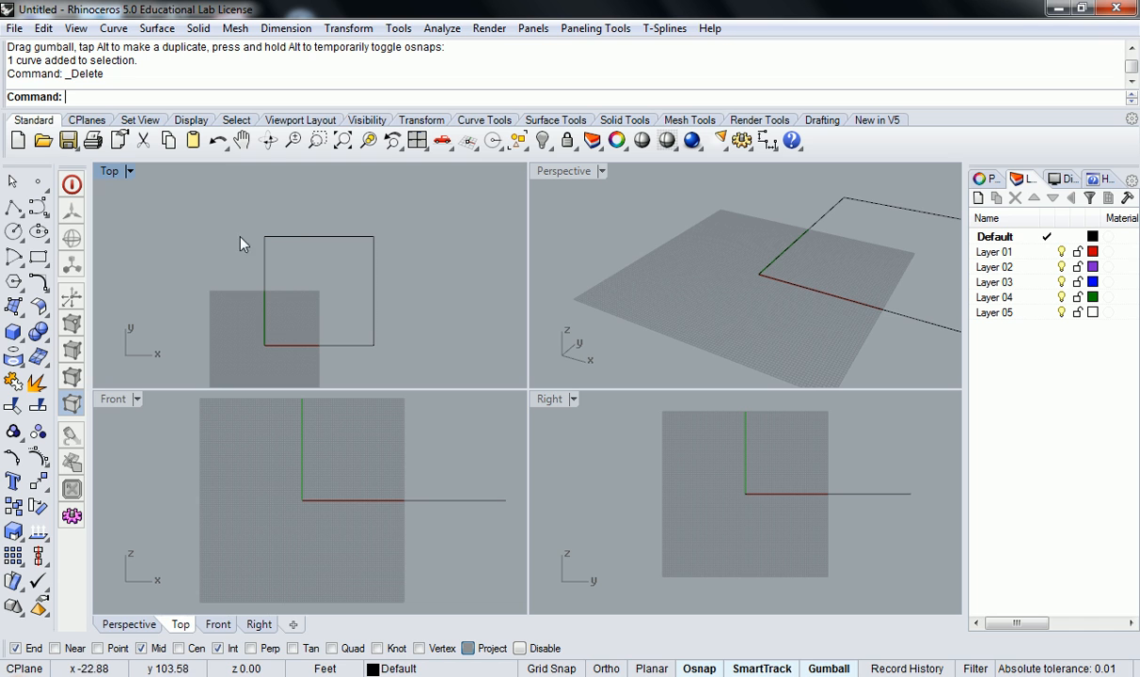
pyautogui.moveTo(215, 208); pyautogui.dragTo(338, 361)
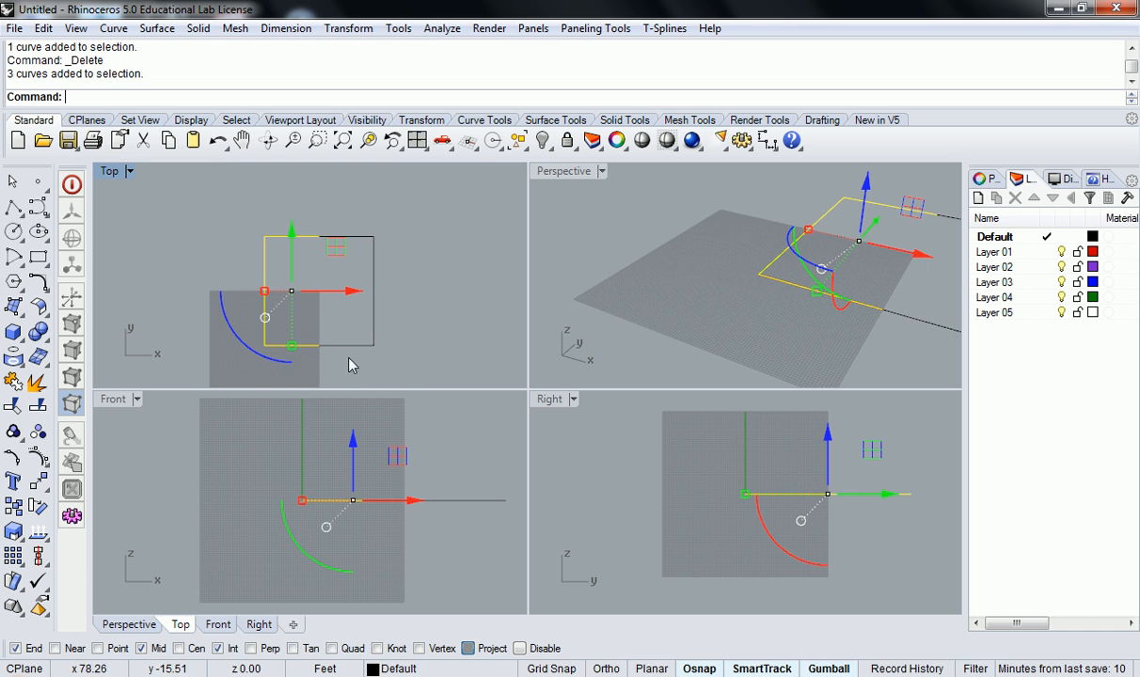
pyautogui.scroll(2, 317, 277)
pyautogui.moveTo(317, 277); pyautogui.dragTo(313, 239, button='right')
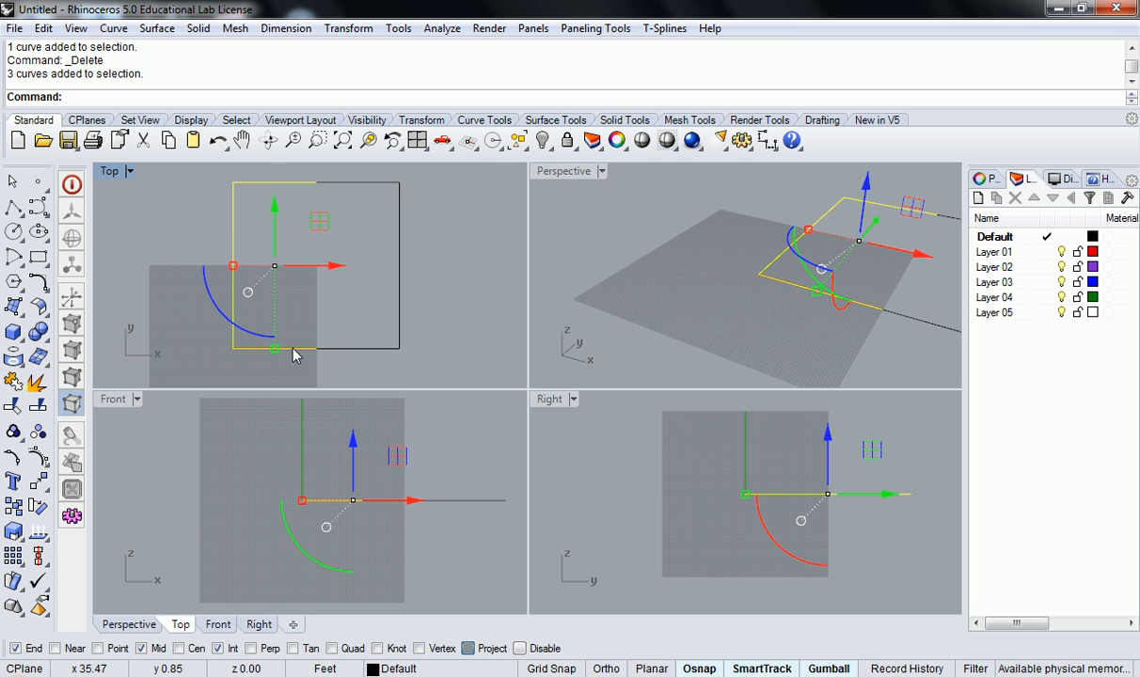
pyautogui.click(17, 431)
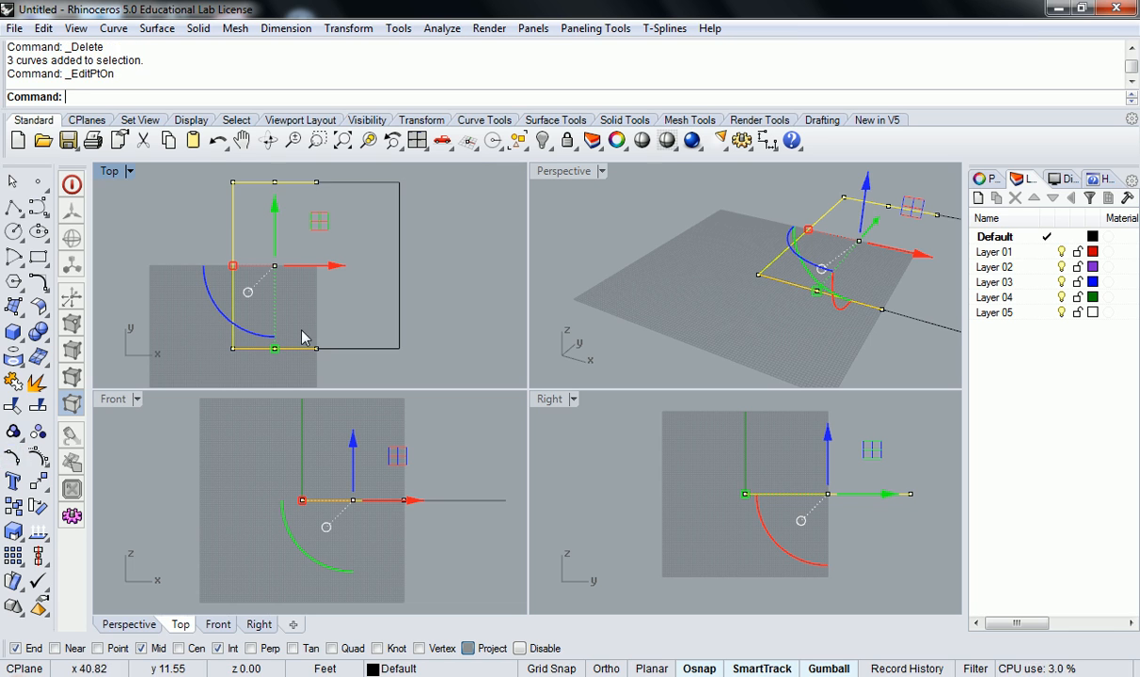
# Select the open segment forming the right half of the rectangle to check its extent, and clear the selection
pyautogui.moveTo(320, 468); pyautogui.dragTo(235, 465, button='right')
pyautogui.press('Delete')
pyautogui.moveTo(282, 288); pyautogui.dragTo(268, 265, button='right')
pyautogui.click(330, 184)
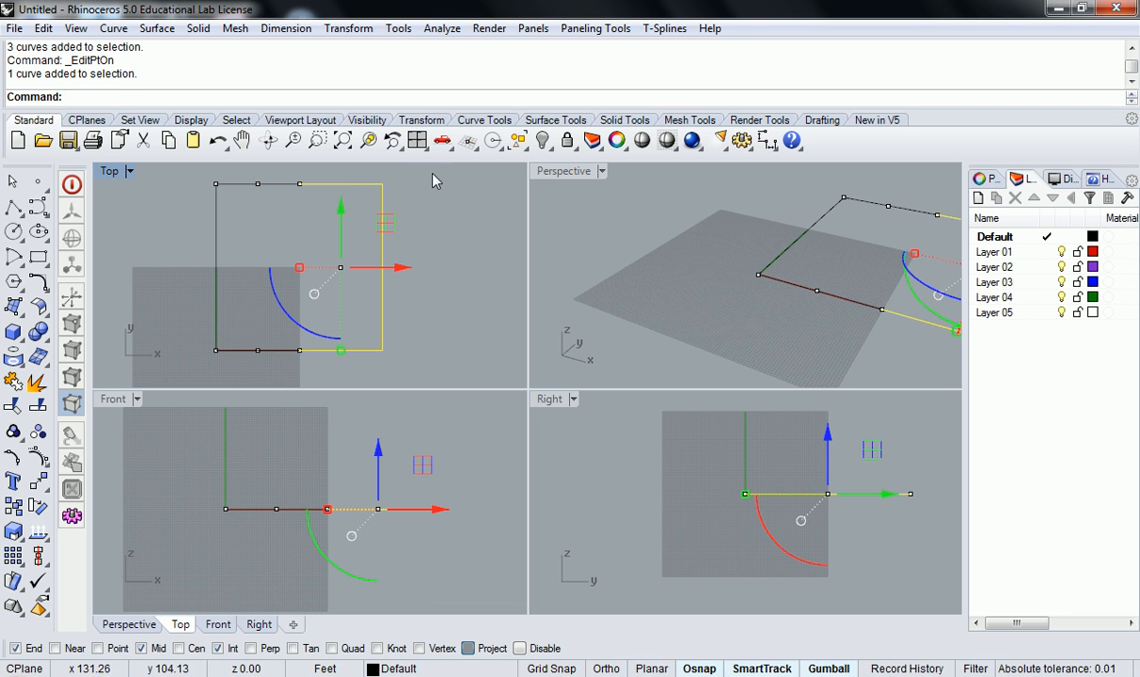
pyautogui.press('Delete')
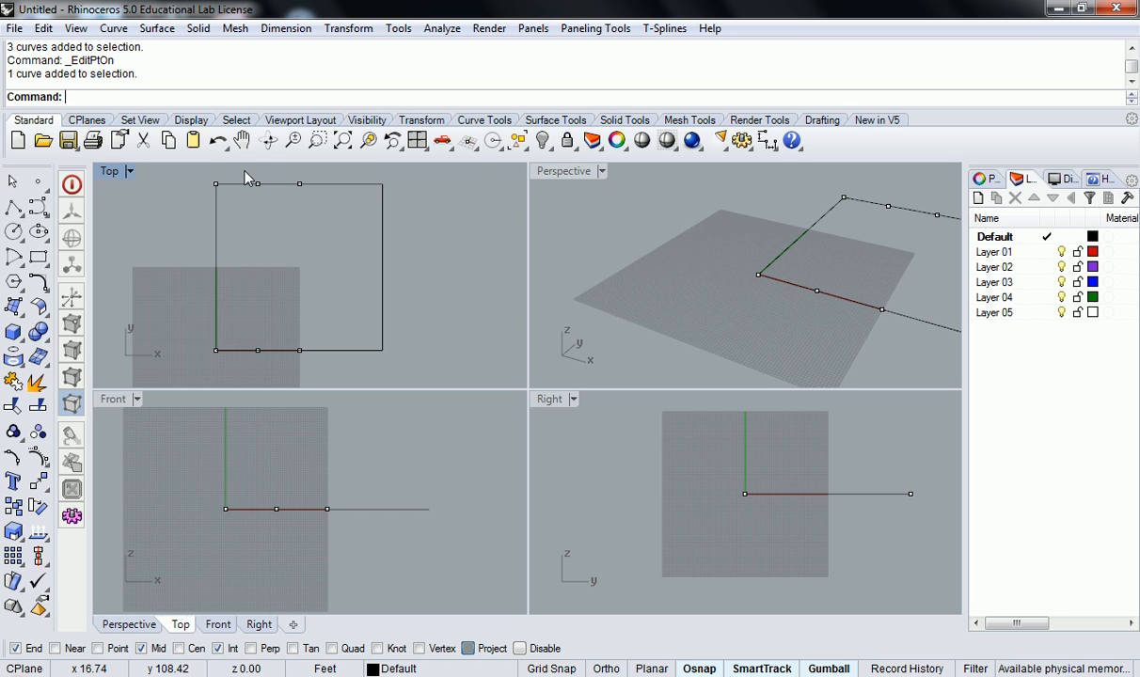
# Try moving the edit point at the rectangle's upper-left corner diagonally outward, and undo the move
pyautogui.moveTo(175, 197); pyautogui.dragTo(235, 274, button='right')
pyautogui.click(278, 262)
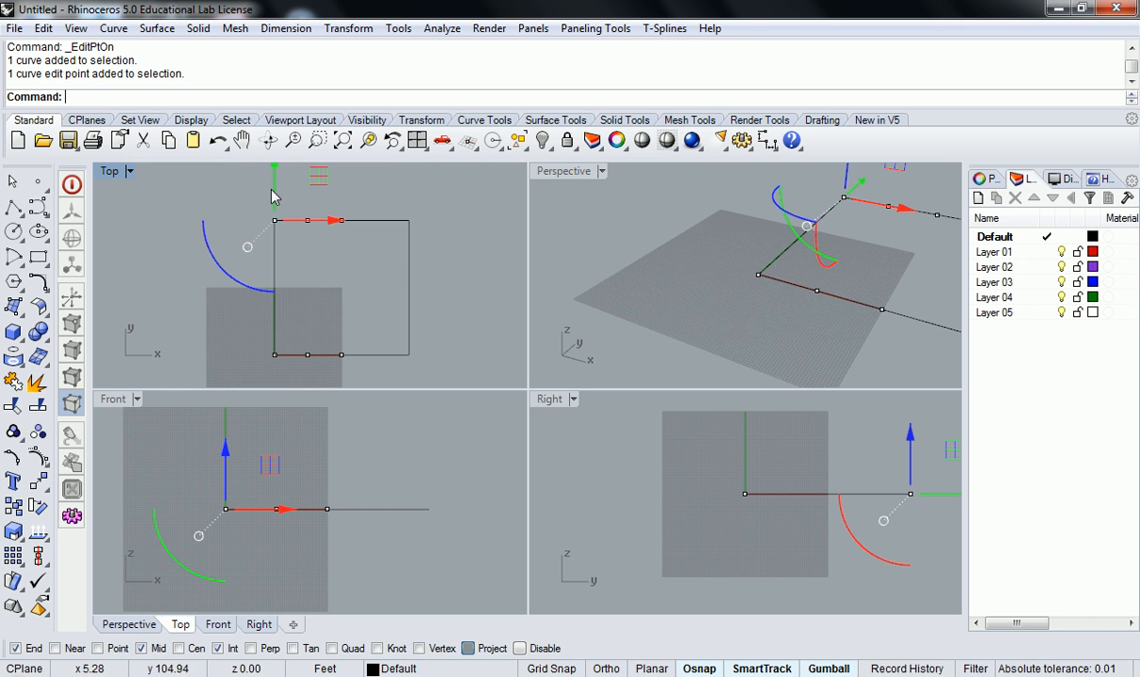
pyautogui.moveTo(279, 263); pyautogui.dragTo(233, 227)
pyautogui.moveTo(357, 324); pyautogui.dragTo(324, 285, button='right')
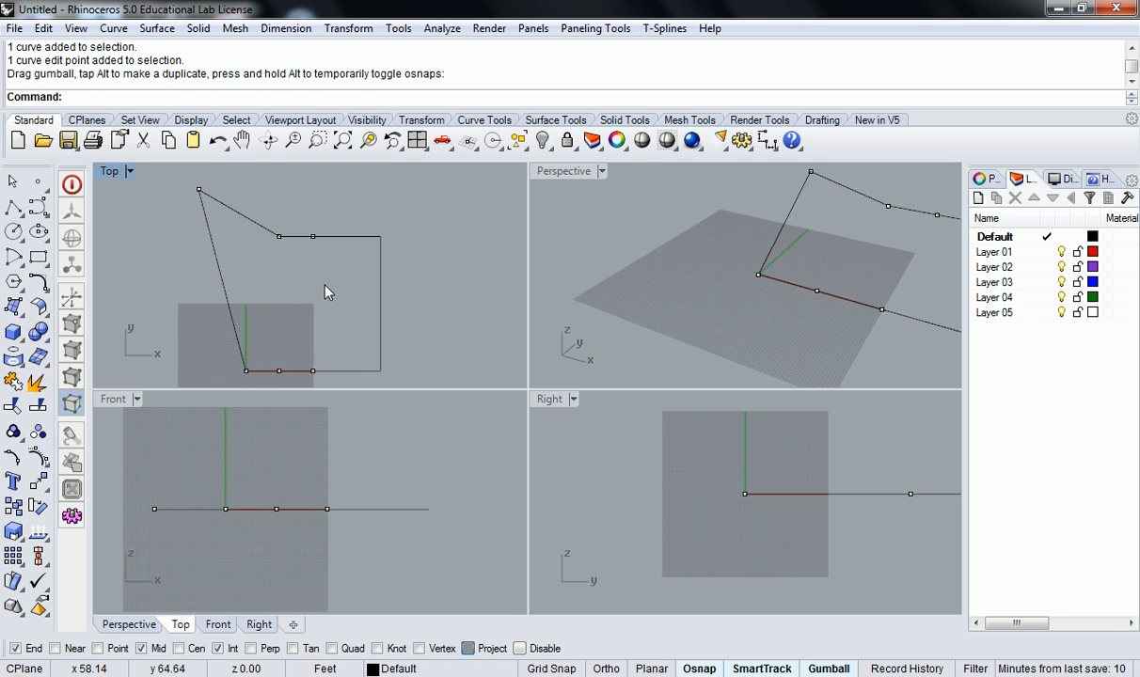
pyautogui.moveTo(700, 306); pyautogui.dragTo(843, 243, button='right')
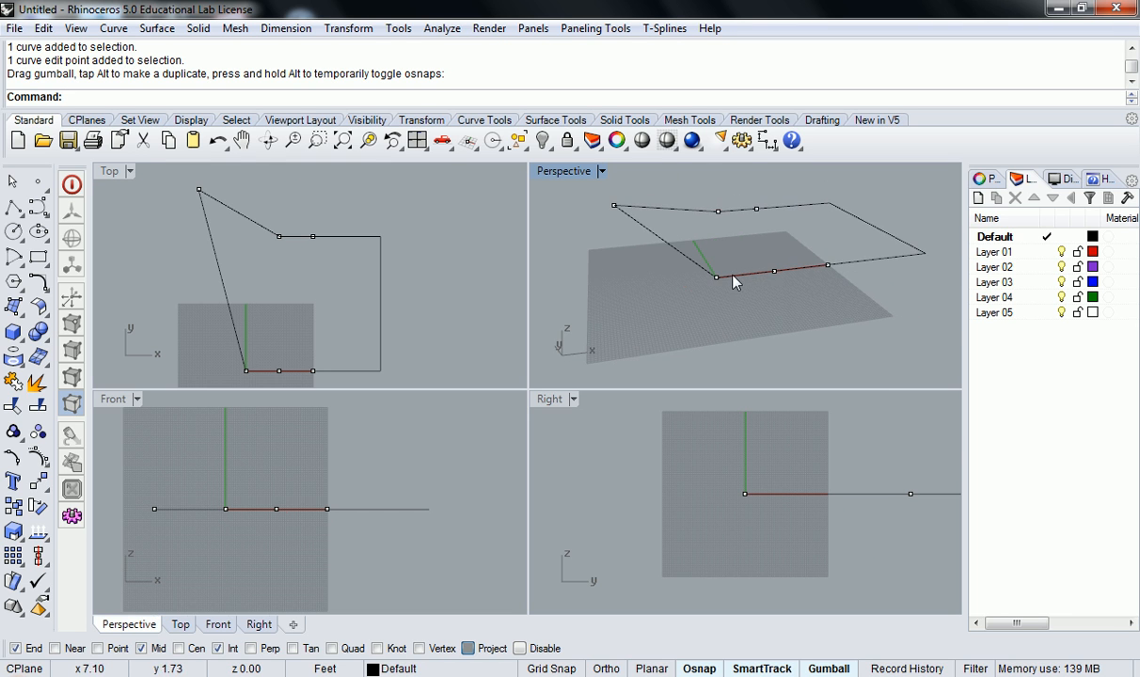
pyautogui.hotkey('ctrl', 'z')
# Select the edit points at the rectangle's left corners and at the quarter marks of its upper and lower edges, and raise them vertically
pyautogui.click(382, 264)
pyautogui.click(442, 255)
pyautogui.moveTo(315, 290); pyautogui.dragTo(309, 253, button='right')
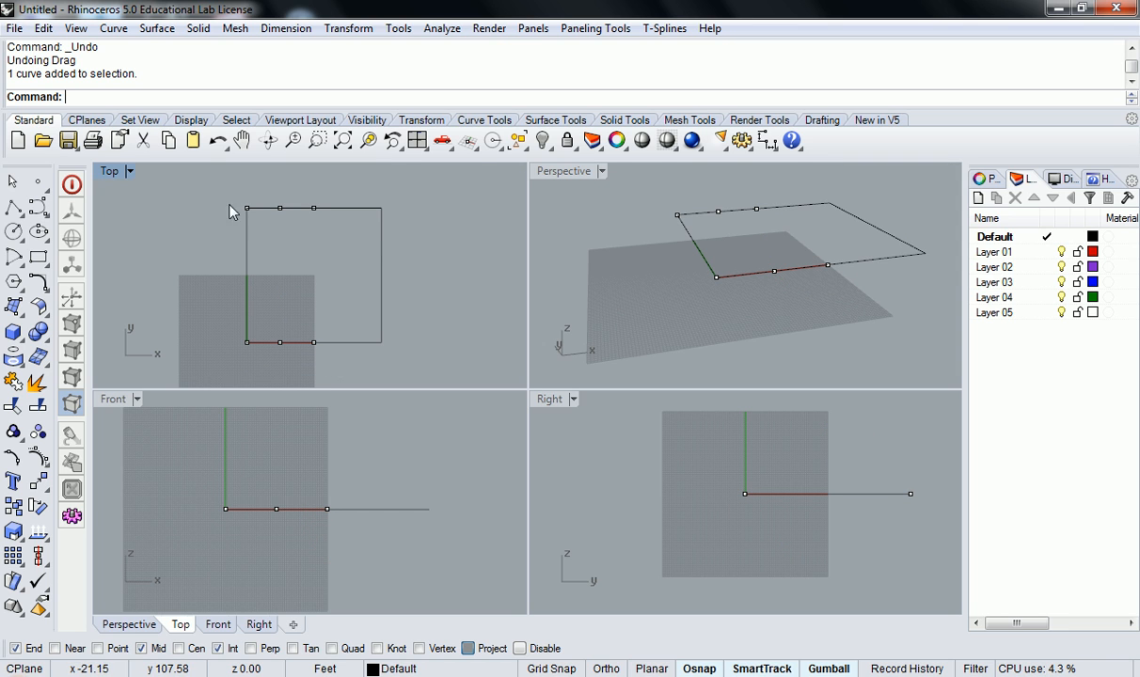
pyautogui.moveTo(201, 188); pyautogui.dragTo(286, 255)
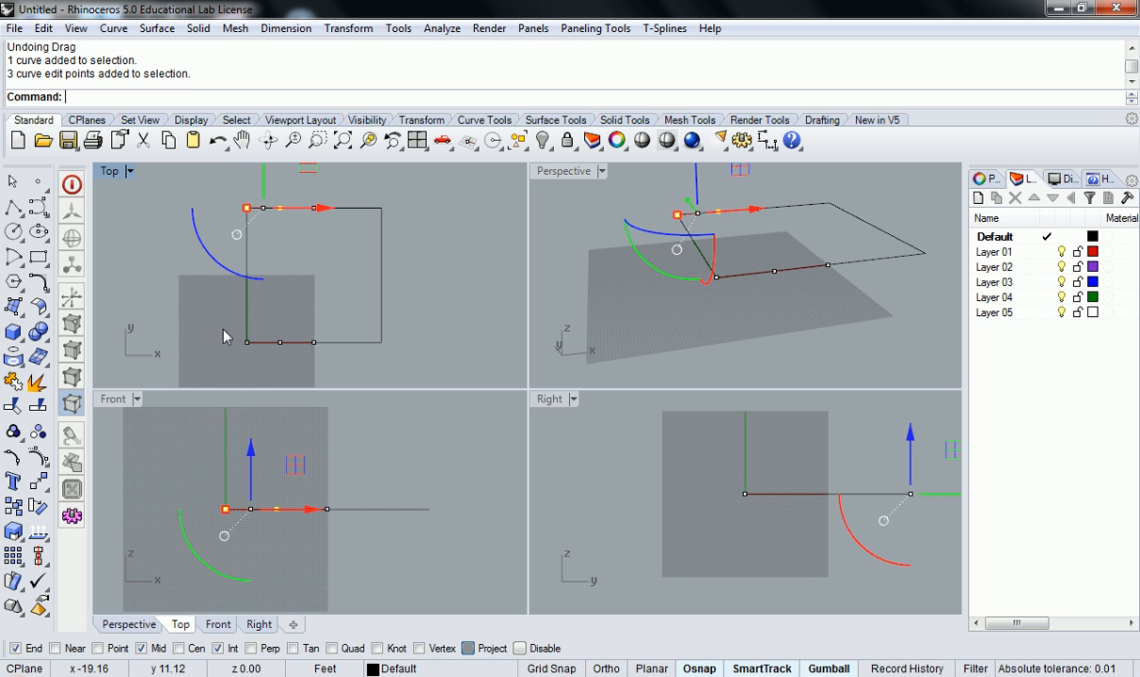
pyautogui.keyDown('shift'); pyautogui.moveTo(300, 369); pyautogui.dragTo(299, 367); pyautogui.keyUp('shift')
pyautogui.moveTo(263, 444); pyautogui.dragTo(247, 471, button='right')
pyautogui.scroll(4, 196, 442)
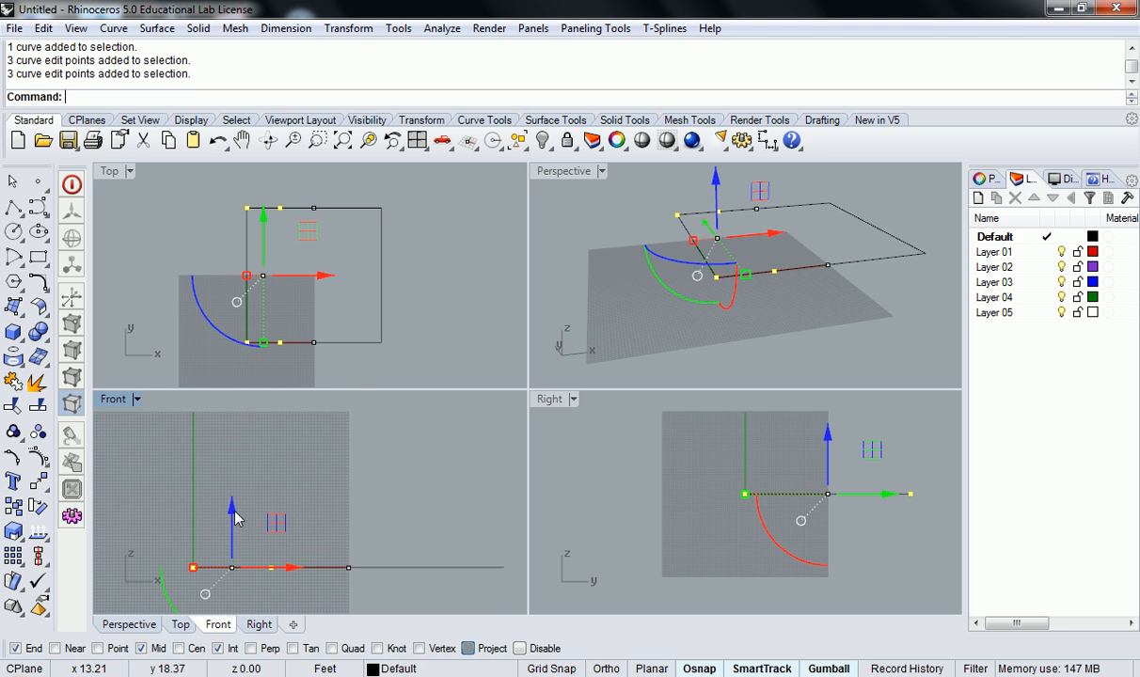
pyautogui.moveTo(226, 492); pyautogui.dragTo(230, 477)
pyautogui.click(858, 303)
pyautogui.moveTo(858, 304); pyautogui.dragTo(602, 310, button='right')
# Reselect the raised corner and quarter-mark edit points, adjust their height vertically, and turn off the edit points
pyautogui.moveTo(218, 196); pyautogui.dragTo(293, 230)
pyautogui.keyDown('shift'); pyautogui.moveTo(216, 325); pyautogui.dragTo(289, 359); pyautogui.keyUp('shift')
pyautogui.moveTo(232, 467); pyautogui.dragTo(232, 418)
pyautogui.moveTo(857, 318); pyautogui.dragTo(864, 293, button='right')
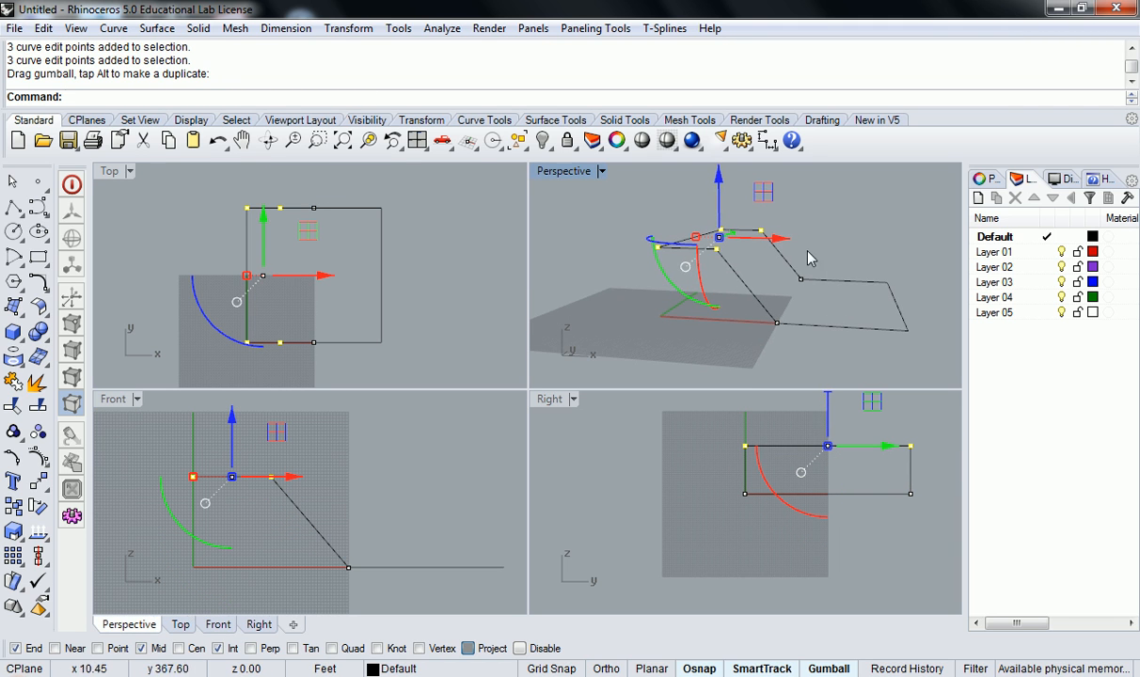
pyautogui.moveTo(718, 175); pyautogui.dragTo(718, 197)
pyautogui.click(756, 340)
pyautogui.moveTo(767, 354); pyautogui.dragTo(824, 296, button='right')
pyautogui.scroll(3, 867, 240)
pyautogui.press('Escape')
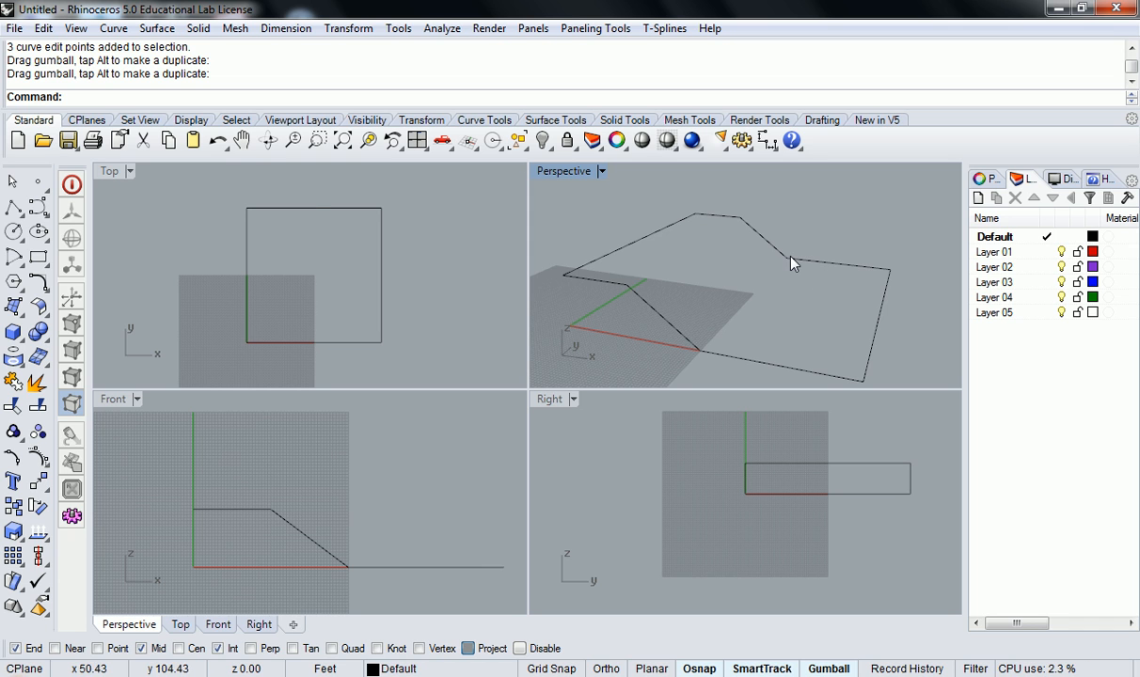
# Undo all the height changes made to the left corner and quarter-mark edit points
pyautogui.hotkey('ctrl', 'z')
pyautogui.hotkey('ctrl', 'z')
pyautogui.hotkey('ctrl', 'z')
pyautogui.hotkey('ctrl', 'z')
pyautogui.hotkey('ctrl', 'z')
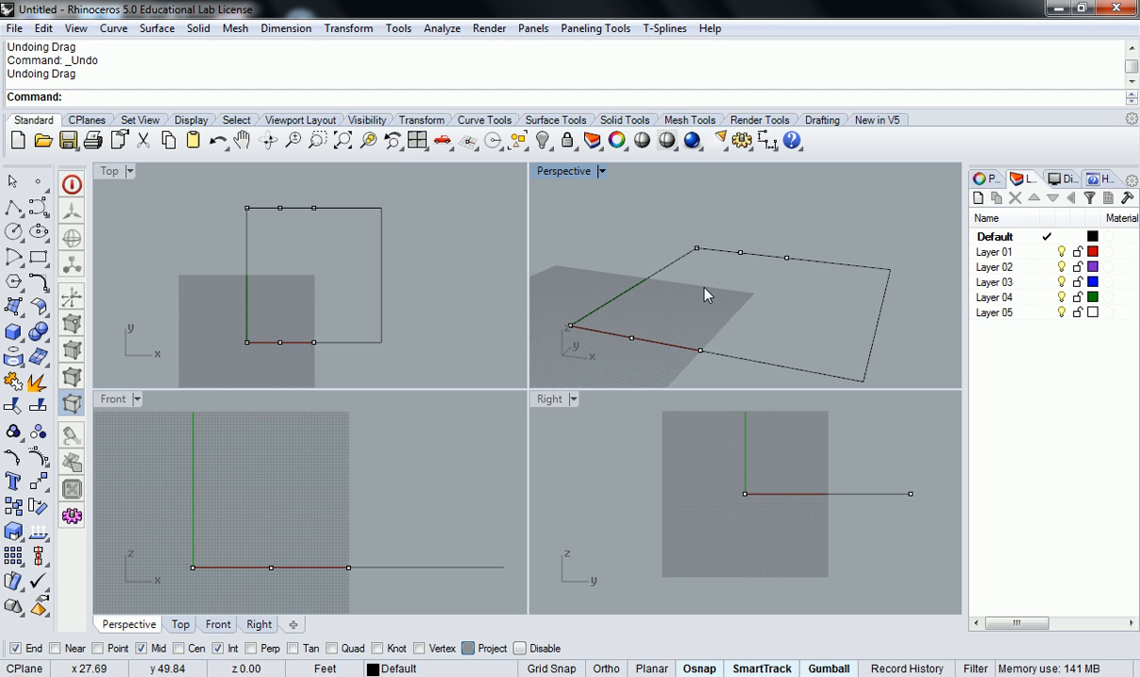
# Select the two segments that meet at the upper edge's quarter mark and turn on their edit points
pyautogui.moveTo(712, 288); pyautogui.dragTo(736, 293, button='right')
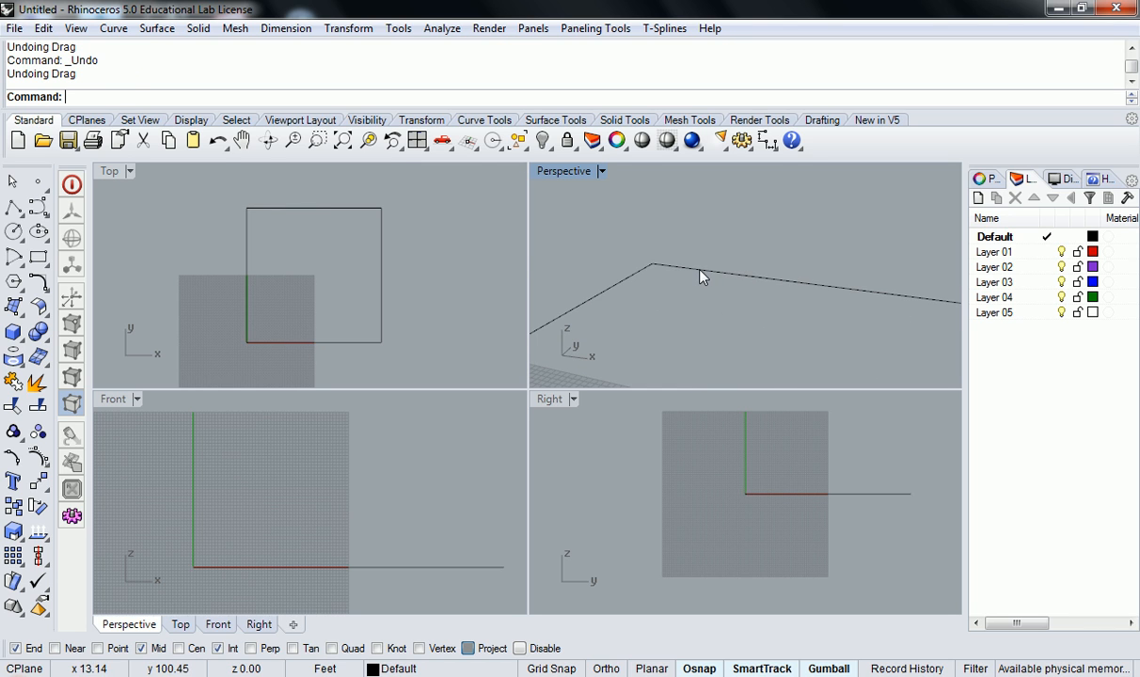
pyautogui.click(701, 273)
pyautogui.click(790, 281)
pyautogui.click(845, 322)
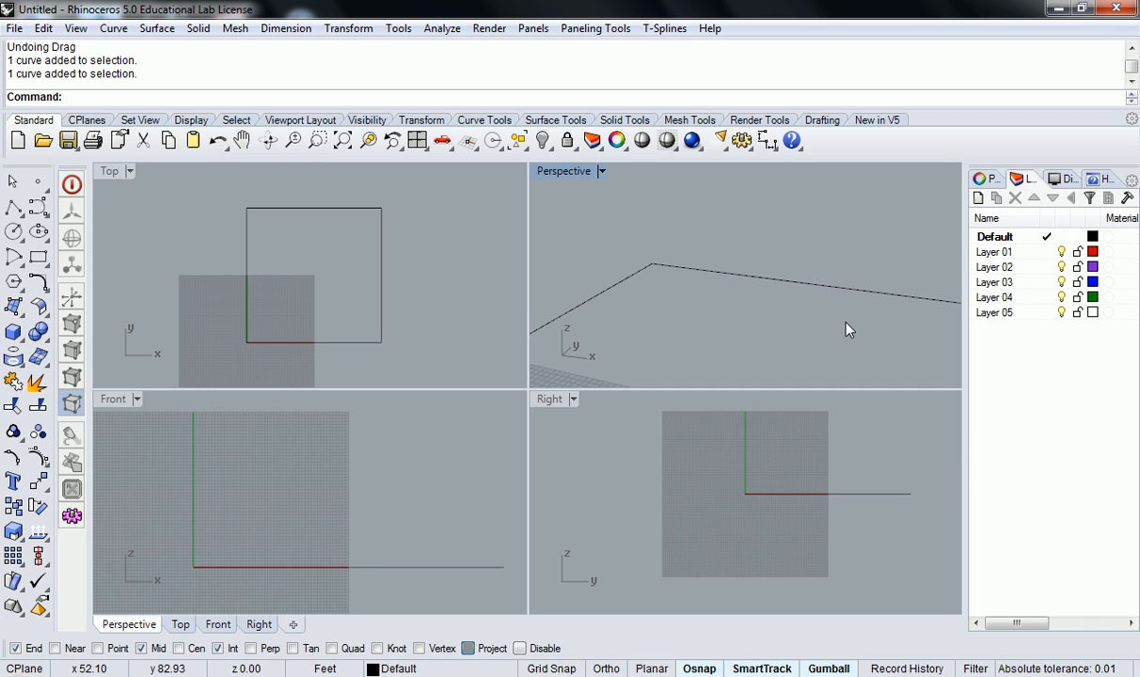
pyautogui.click(743, 277)
pyautogui.moveTo(821, 234); pyautogui.dragTo(740, 287)
pyautogui.press('F10')
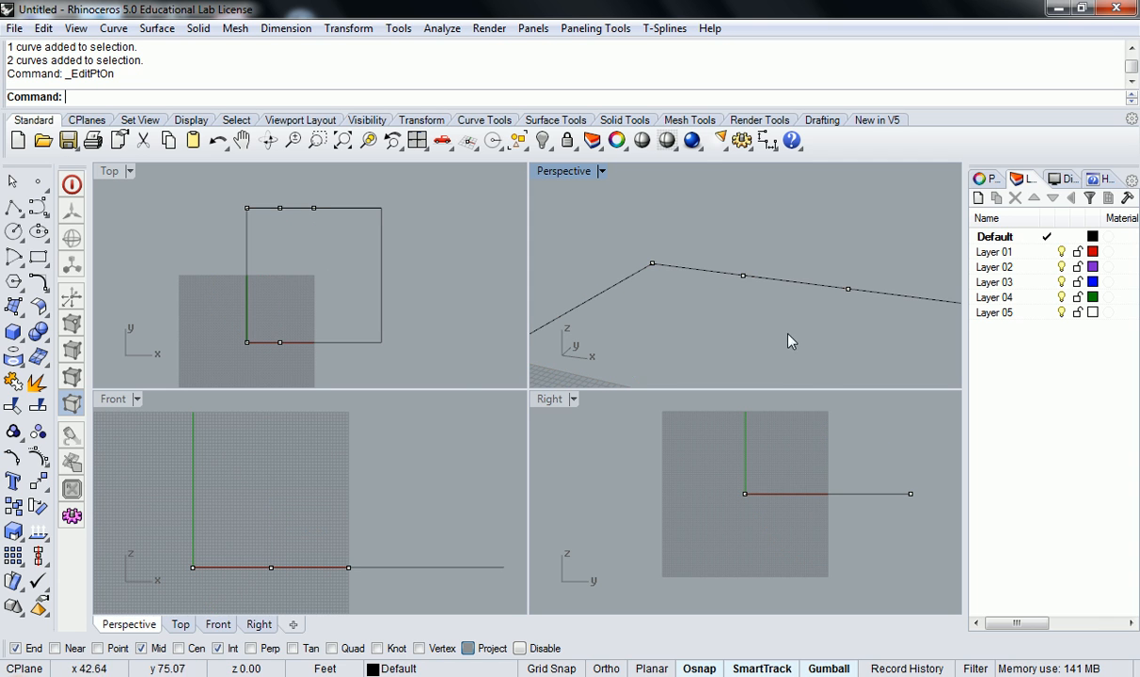
# Check the upper edge's quarter mark for coincident edit points by picking it, window-select the points with the corner, and clear the selection
pyautogui.click(743, 277)
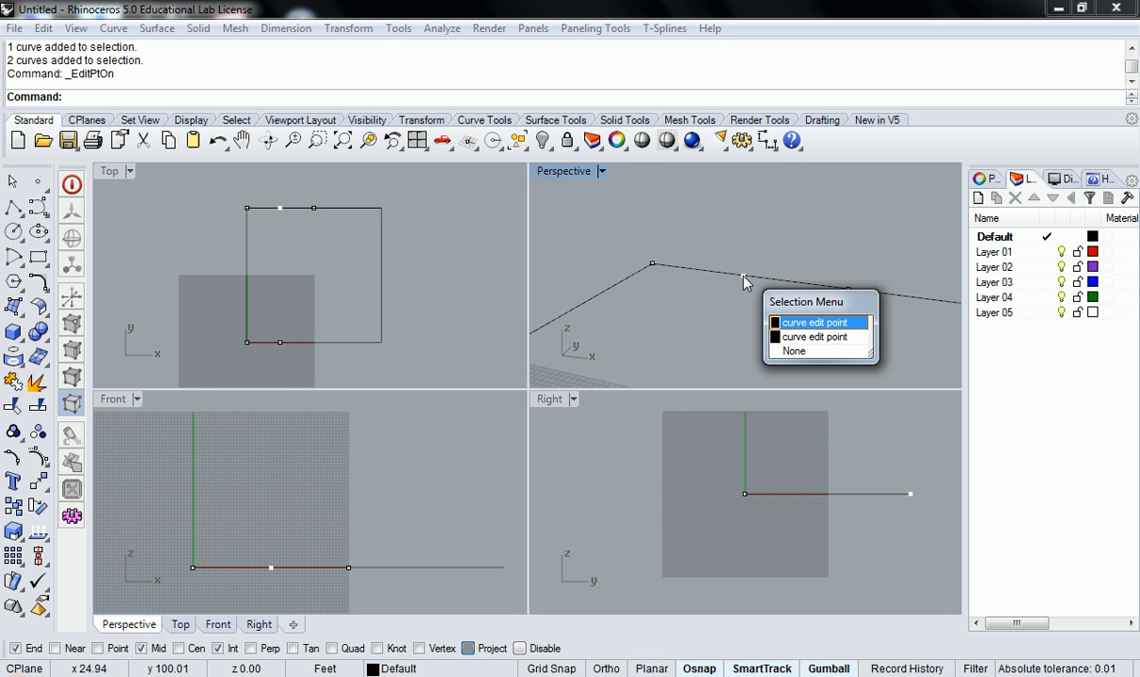
pyautogui.click(340, 236)
pyautogui.moveTo(279, 202); pyautogui.dragTo(270, 250, button='right')
pyautogui.scroll(8, 270, 250)
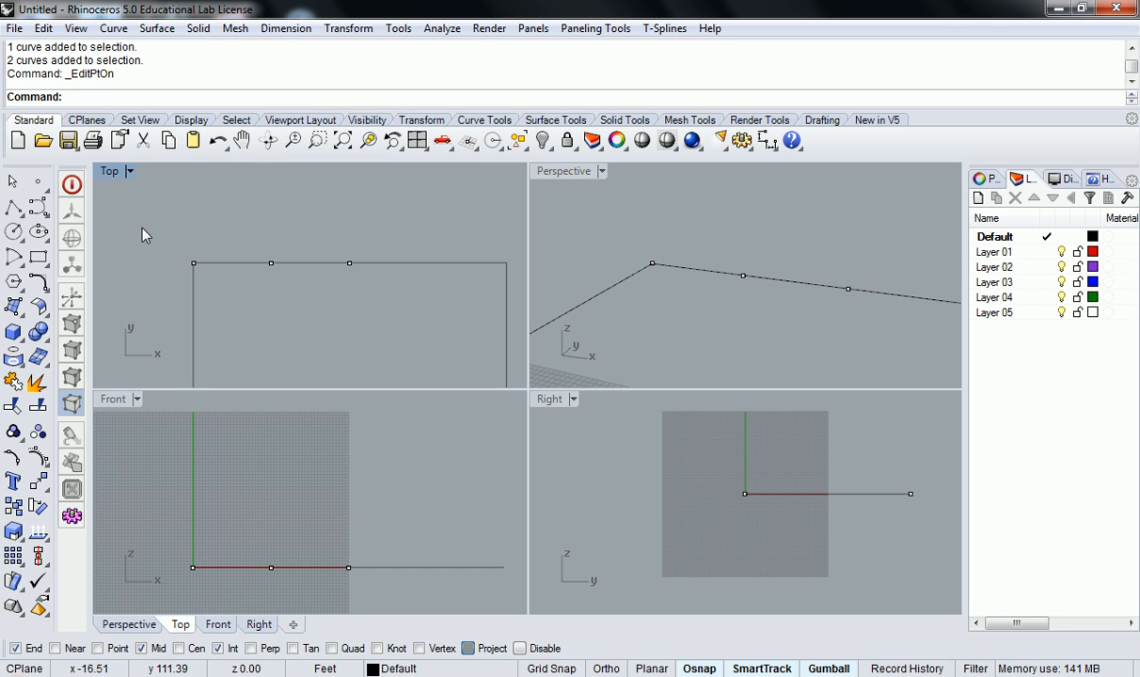
pyautogui.moveTo(130, 227); pyautogui.dragTo(301, 301)
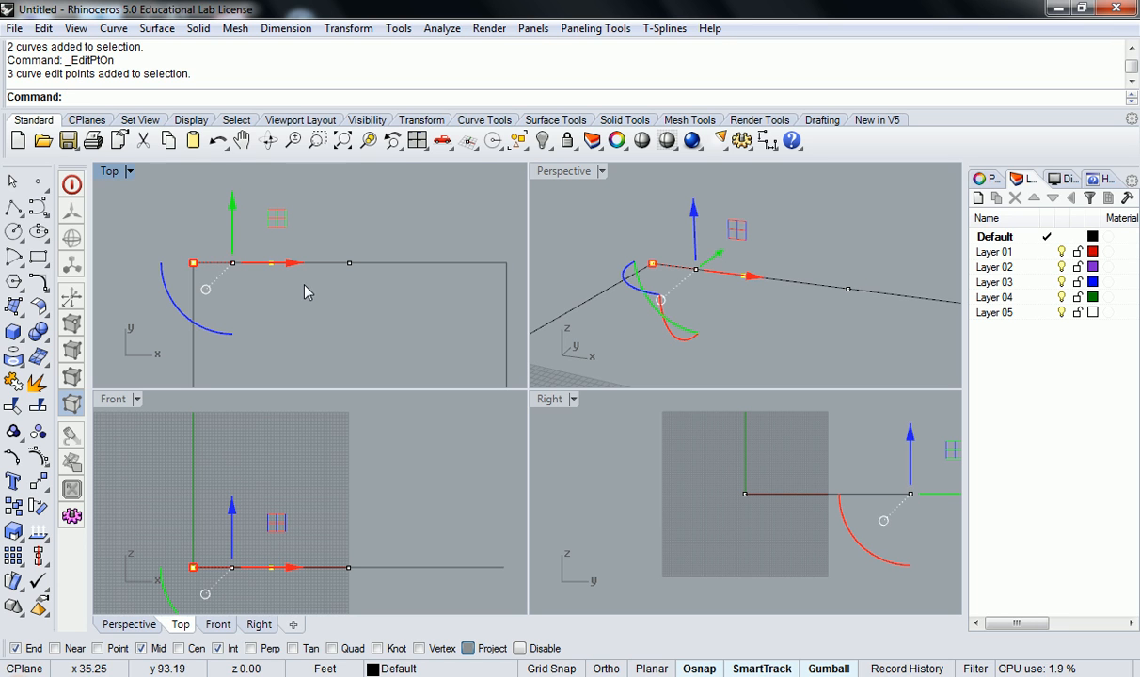
pyautogui.click(984, 178)
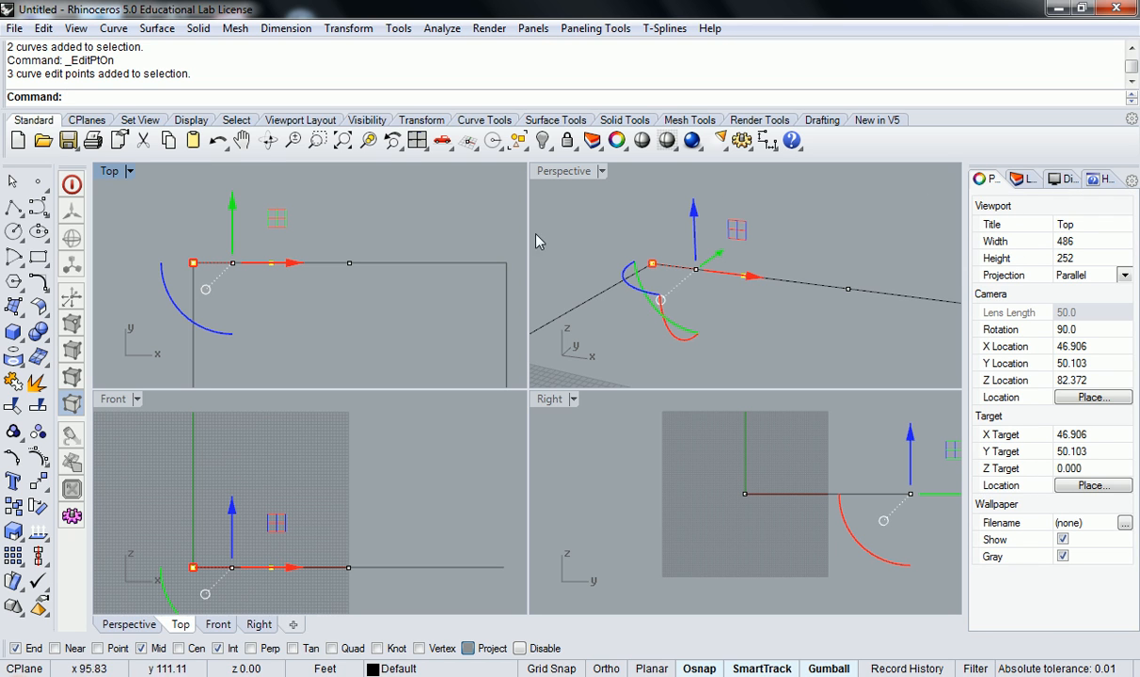
pyautogui.press('Escape')
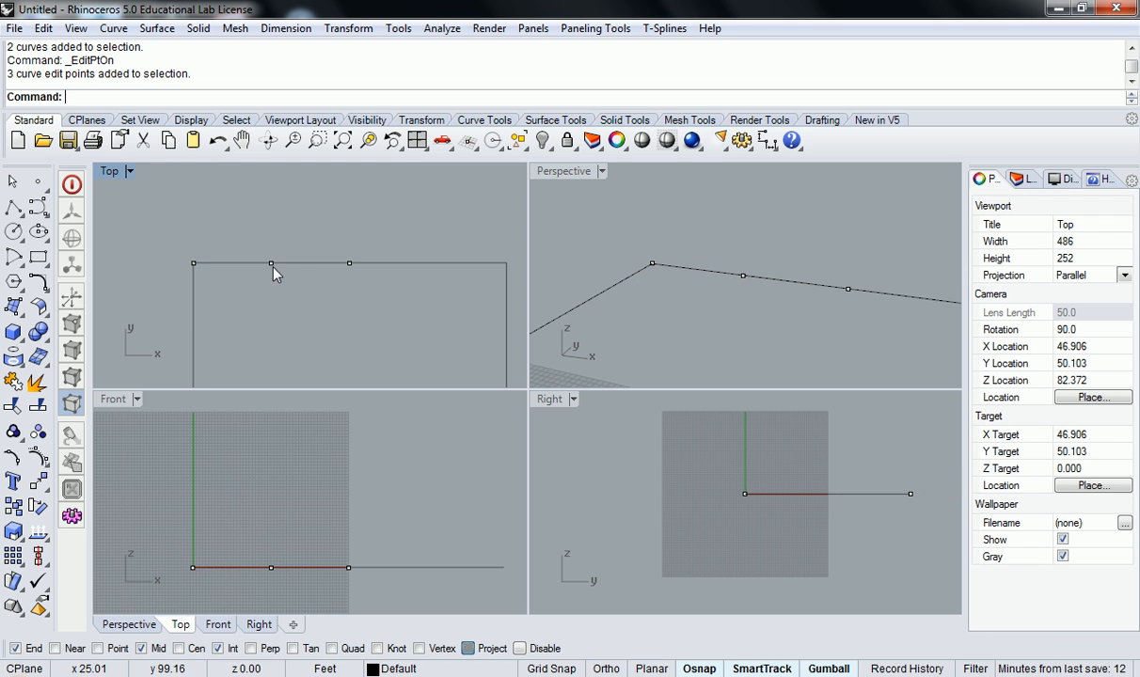
# Try raising only one of the coincident edit points at the upper edge's quarter mark, and undo the move
pyautogui.click(274, 268)
pyautogui.click(317, 308)
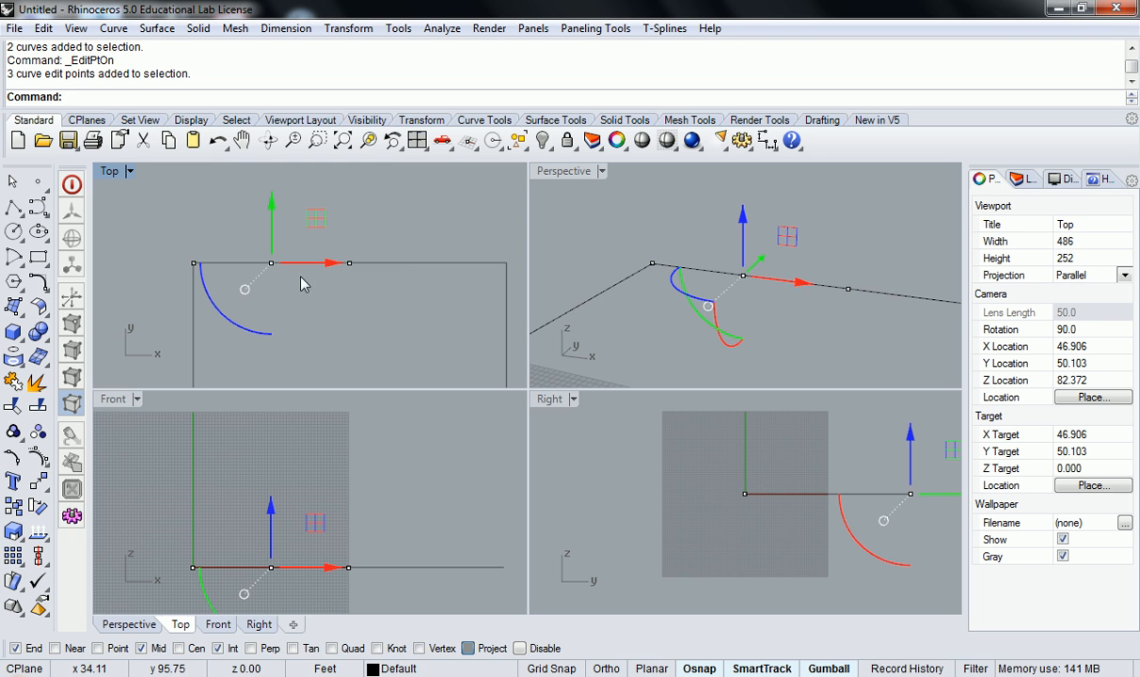
pyautogui.moveTo(743, 224); pyautogui.dragTo(743, 185)
pyautogui.press('Escape')
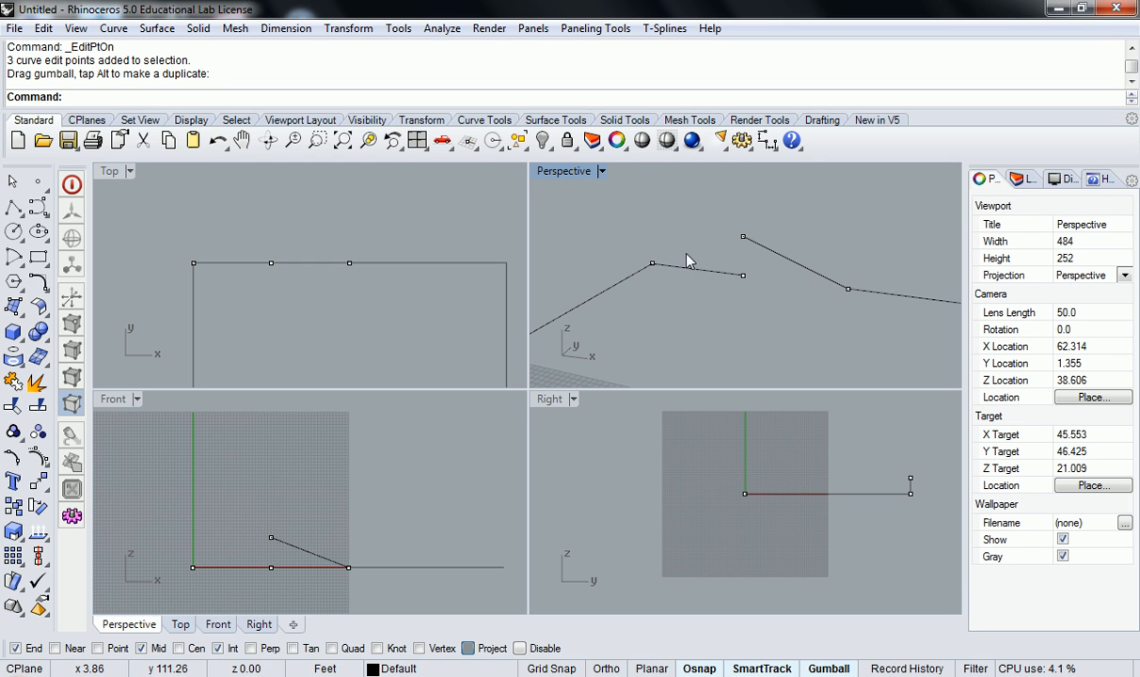
pyautogui.hotkey('ctrl', 'z')
pyautogui.moveTo(162, 220); pyautogui.dragTo(305, 299)
pyautogui.scroll(-10, 304, 295)
pyautogui.middleClick(314, 349)
pyautogui.moveTo(340, 312); pyautogui.dragTo(350, 160, button='right')
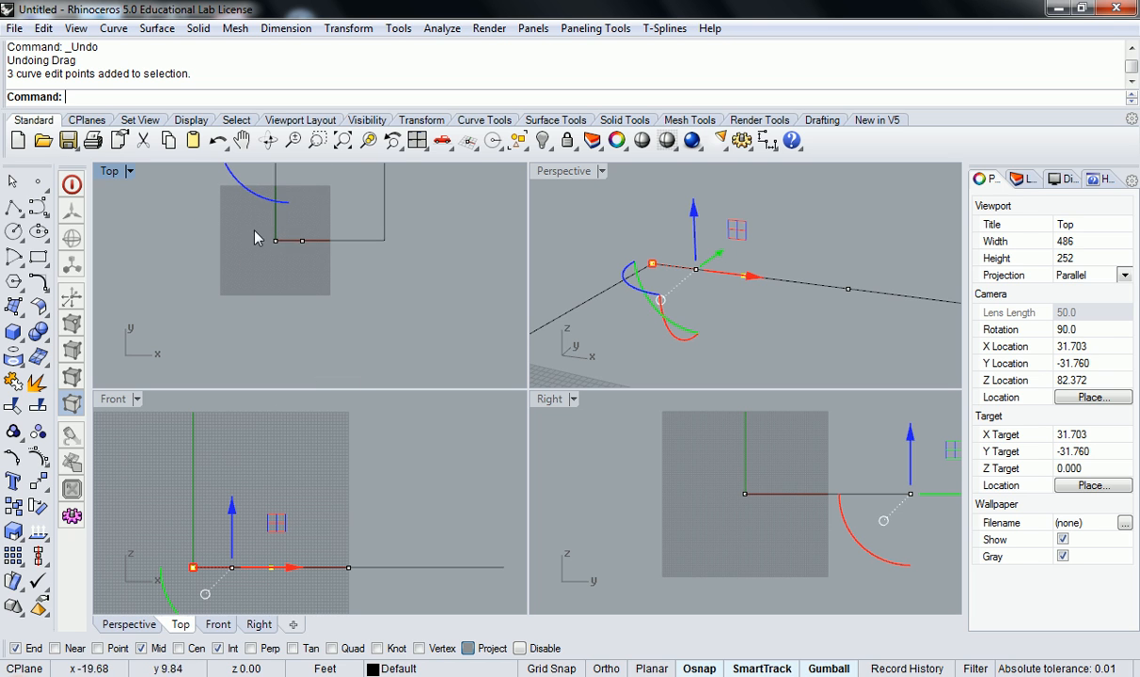
pyautogui.keyDown('shift'); pyautogui.moveTo(316, 266); pyautogui.dragTo(317, 267); pyautogui.keyUp('shift')
pyautogui.moveTo(327, 309); pyautogui.dragTo(303, 368, button='right')
pyautogui.press('Escape')
pyautogui.press('Escape')
# Turn on the edit points of the left half's three segments and window-select those at both left corners and both quarter marks
pyautogui.moveTo(290, 176); pyautogui.dragTo(227, 323)
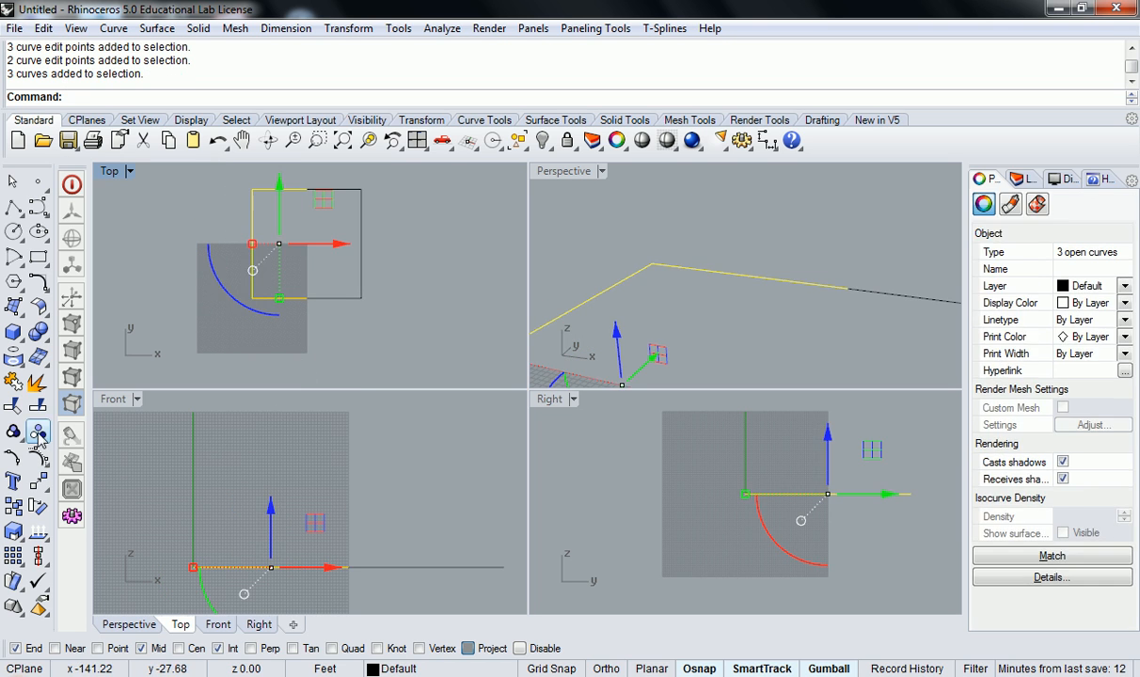
pyautogui.click(13, 458)
pyautogui.press('Escape')
pyautogui.moveTo(272, 169); pyautogui.dragTo(215, 204)
pyautogui.keyDown('shift'); pyautogui.moveTo(214, 271); pyautogui.dragTo(295, 312); pyautogui.keyUp('shift')
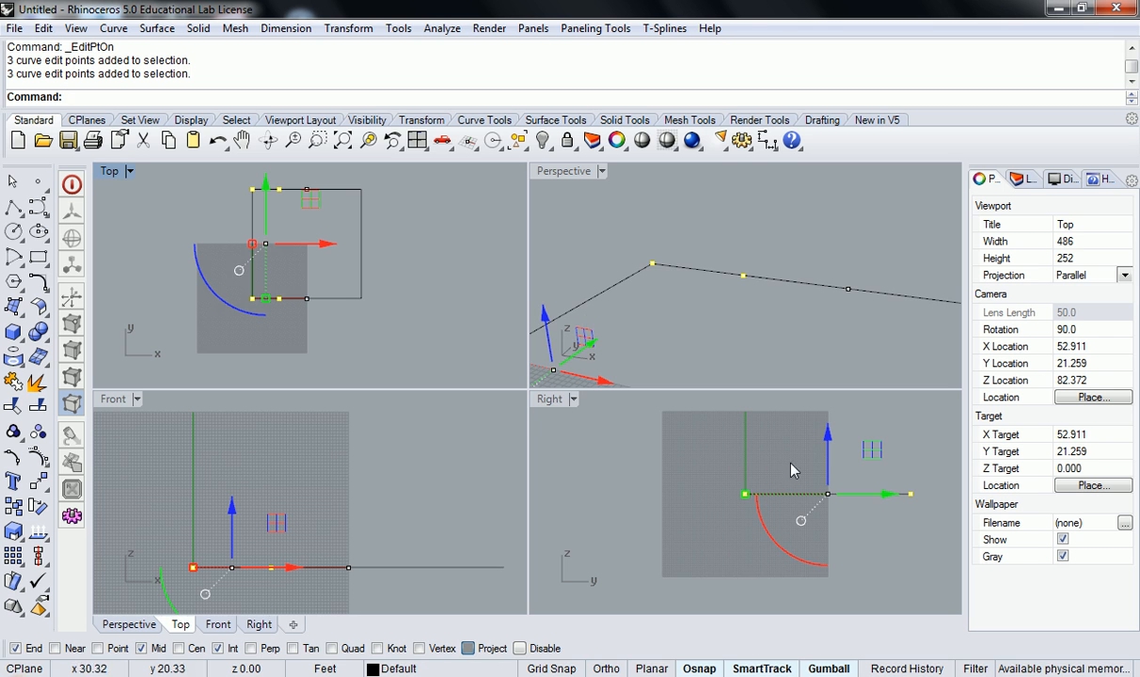
# Raise the selected edit points vertically to form a flat raised strip with sloping sides, and turn off the edit points
pyautogui.moveTo(827, 445); pyautogui.dragTo(830, 393)
pyautogui.scroll(-6, 781, 306)
pyautogui.moveTo(781, 312); pyautogui.dragTo(714, 235, button='right')
pyautogui.moveTo(692, 213); pyautogui.dragTo(690, 220)
pyautogui.click(818, 256)
pyautogui.moveTo(850, 263); pyautogui.dragTo(830, 231, button='right')
pyautogui.scroll(-4, 792, 301)
pyautogui.press('Escape')
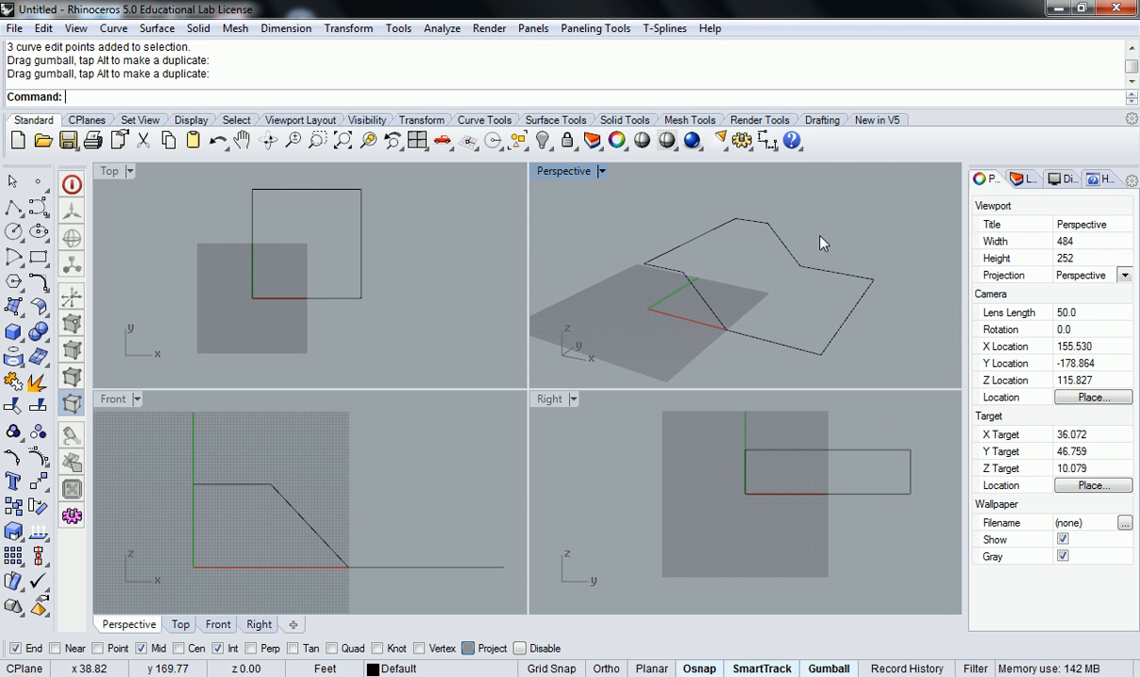
pyautogui.rightClick(769, 286)
pyautogui.moveTo(769, 287); pyautogui.dragTo(768, 276, button='right')
pyautogui.press('Escape')
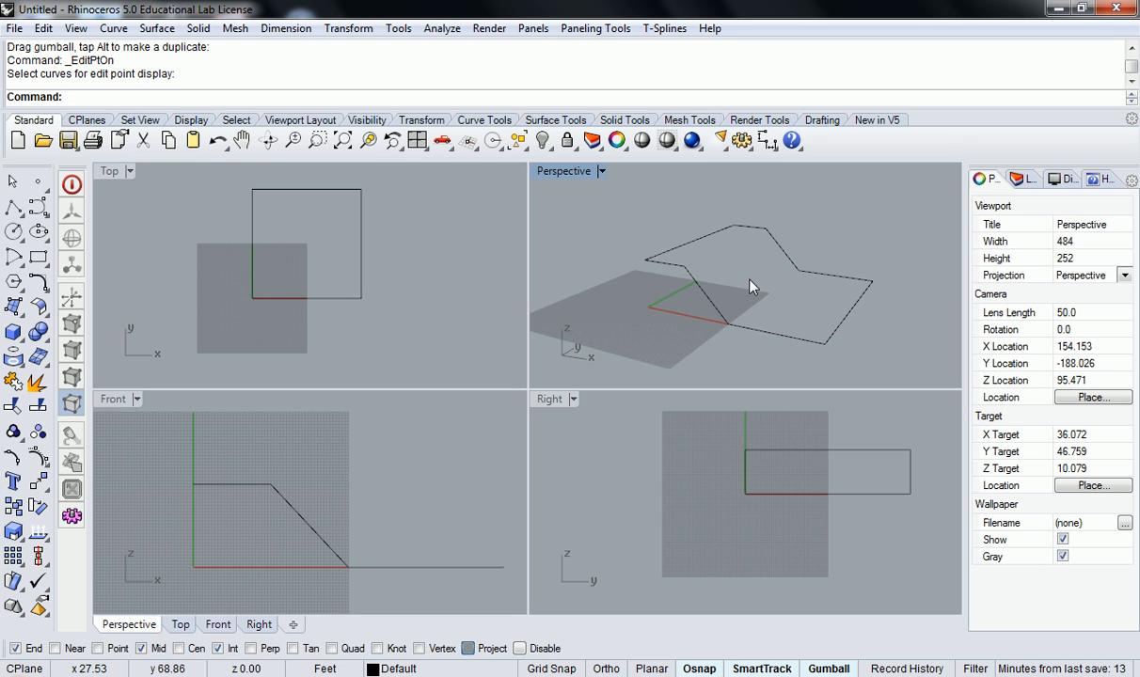
pyautogui.moveTo(319, 507); pyautogui.dragTo(348, 502, button='right')
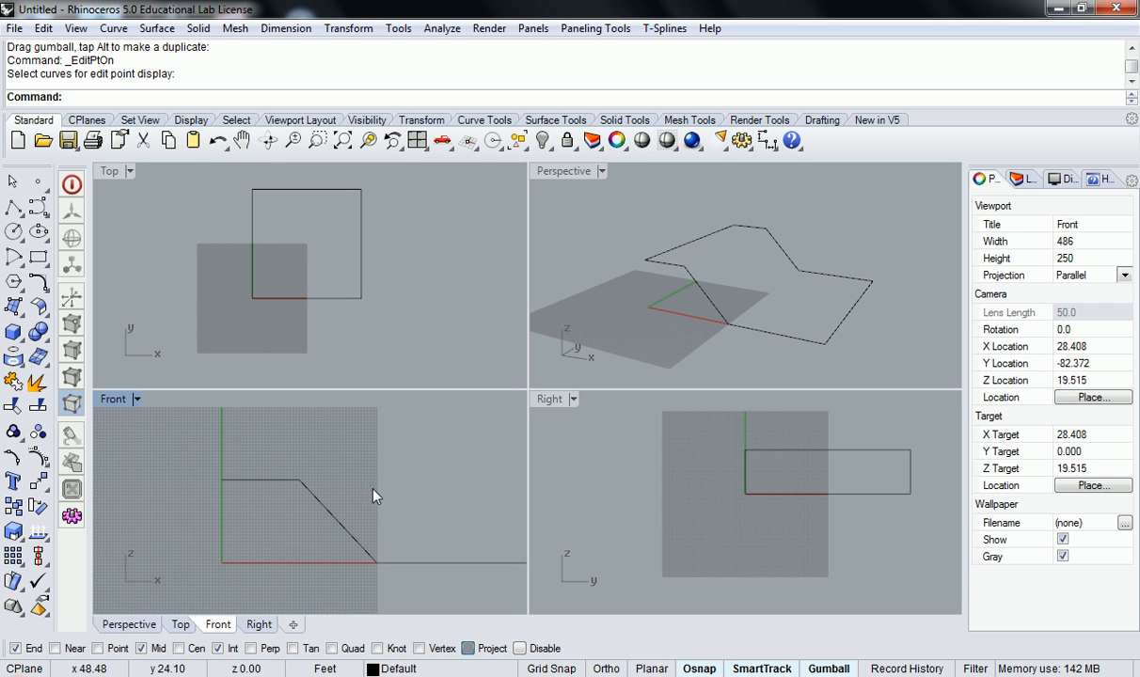
pyautogui.click(809, 676)
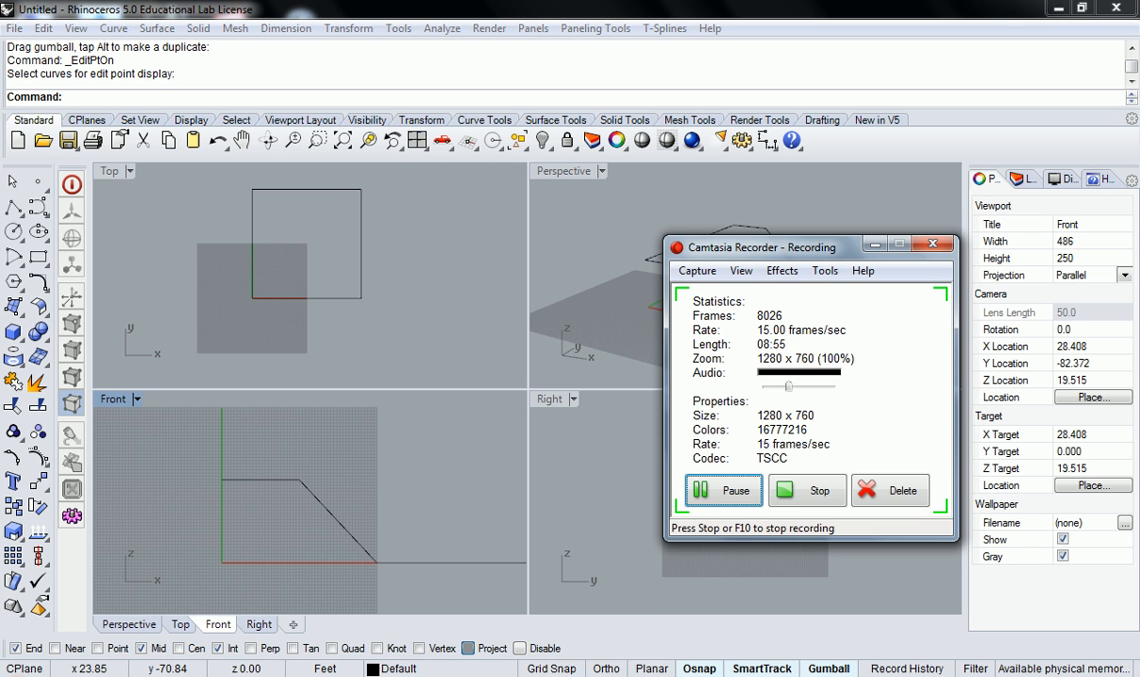